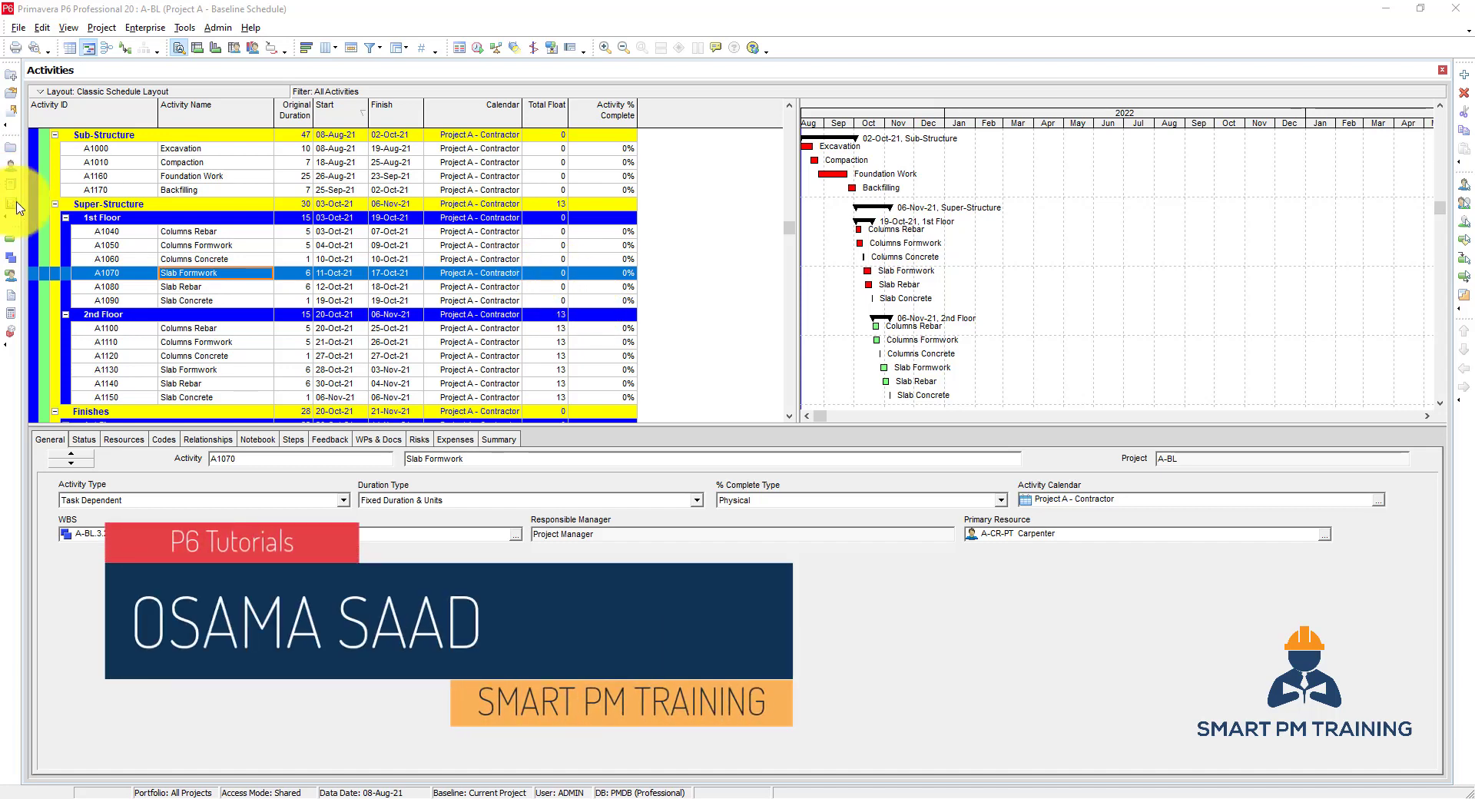
Select activity A1040 Columns Rebar in the activity table.
{"action": "scroll", "coordinate": [166, 263], "scroll_direction": "down", "scroll_amount": 2}
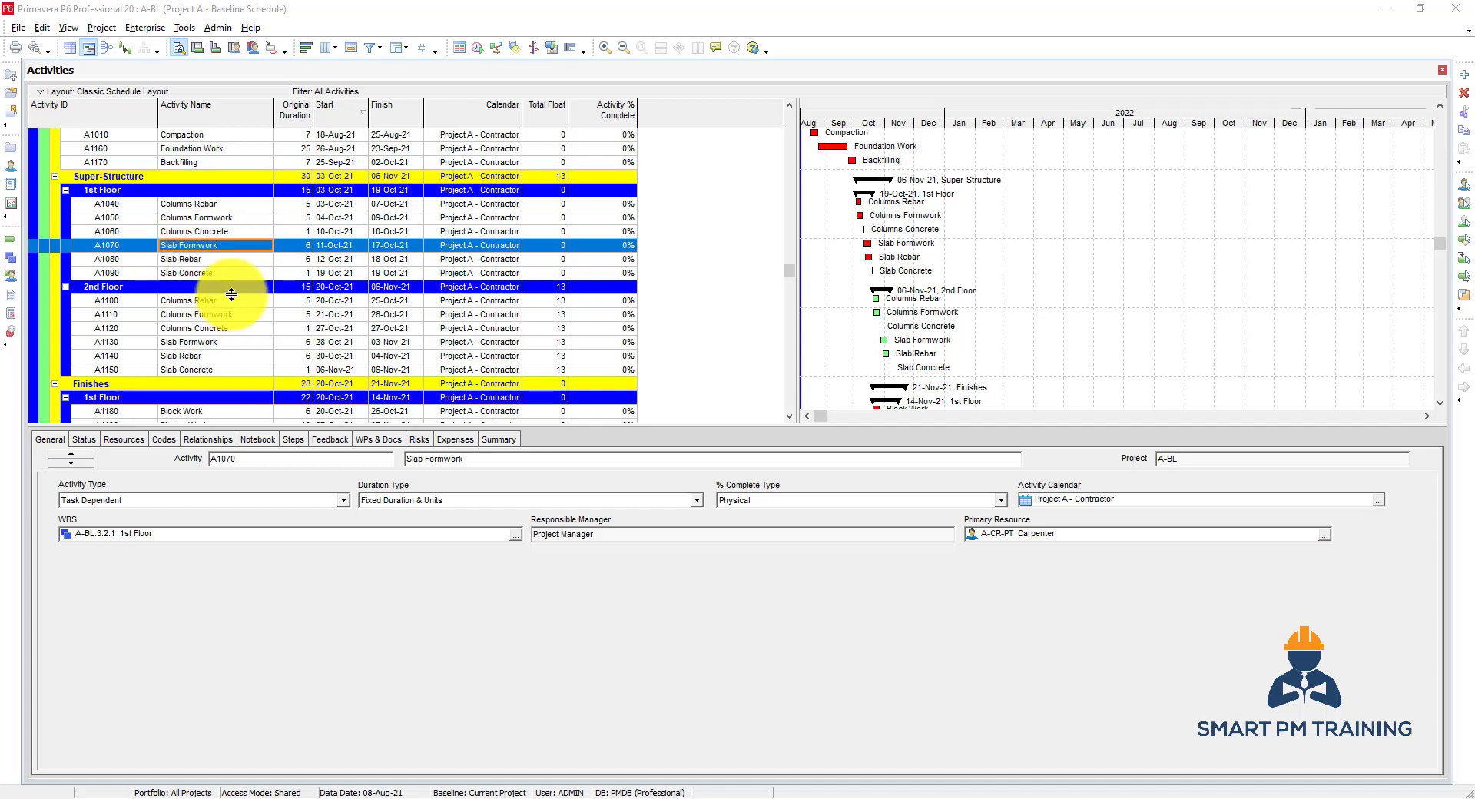
{"action": "scroll", "coordinate": [232, 294], "scroll_direction": "up", "scroll_amount": 2}
{"action": "left_click", "coordinate": [243, 233]}
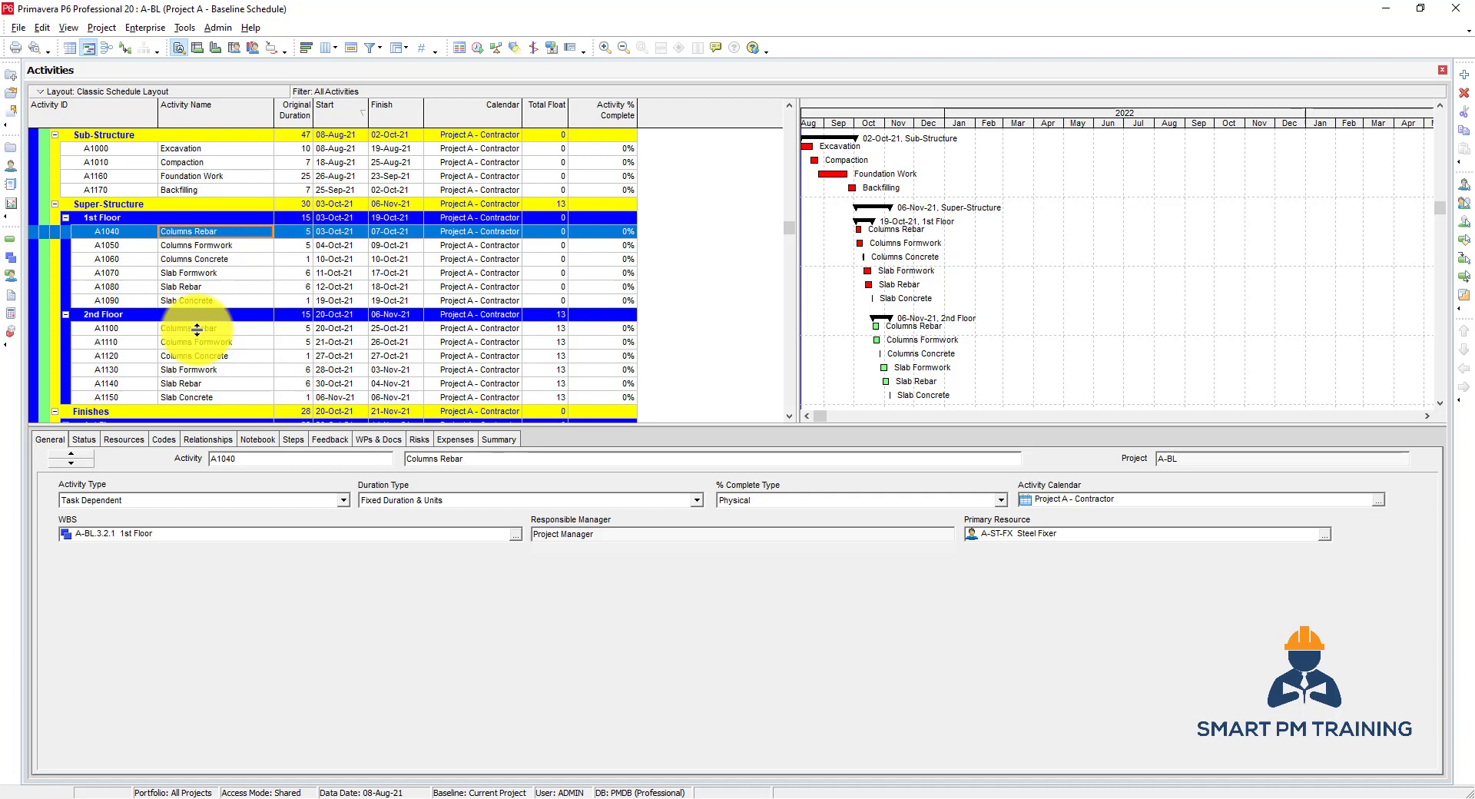
Assign the project Floor code value 1st (1st Floor) to A1040 Columns Rebar from its Codes tab.
{"action": "left_click", "coordinate": [166, 443]}
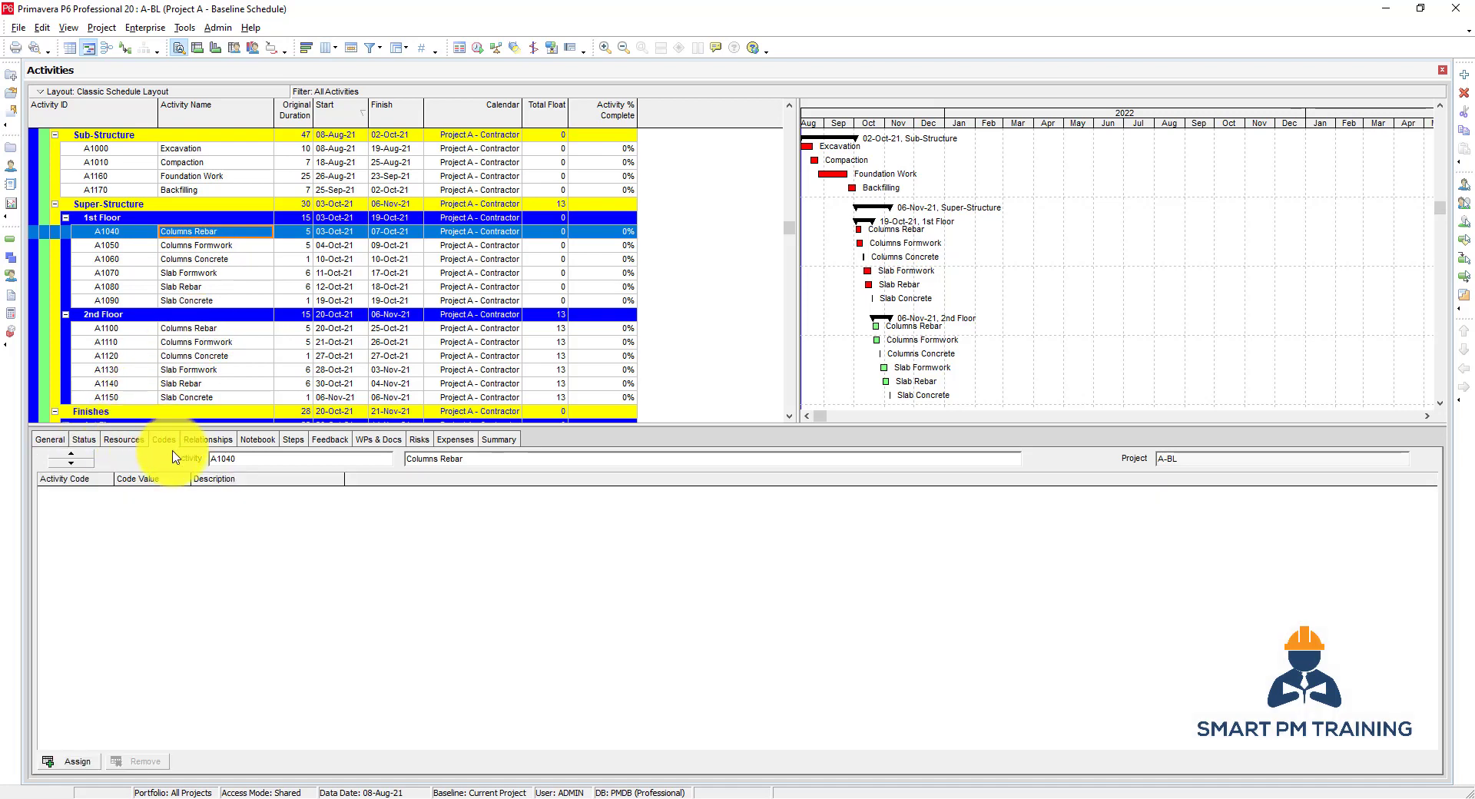
{"action": "left_click", "coordinate": [76, 762]}
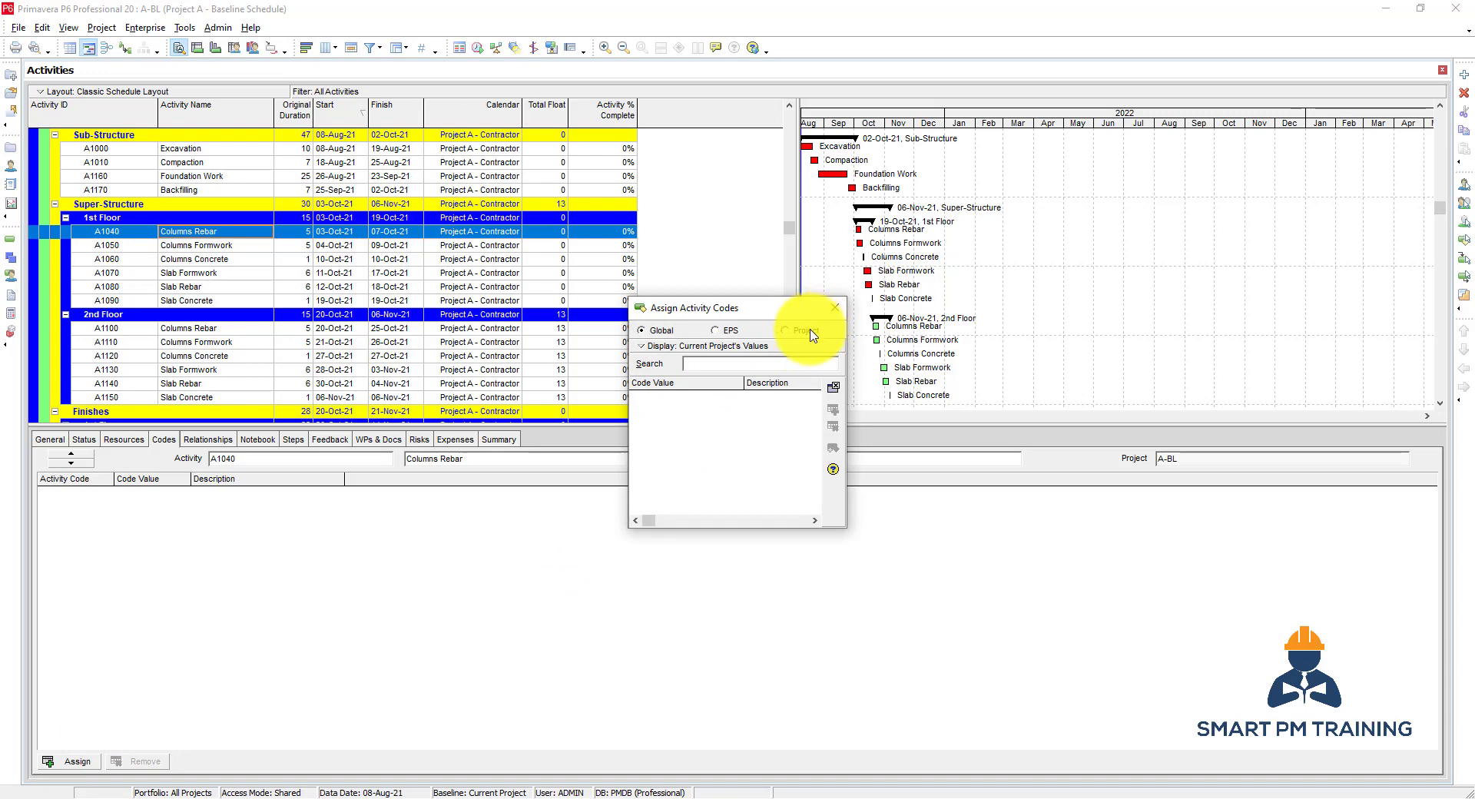
{"action": "left_click", "coordinate": [810, 331]}
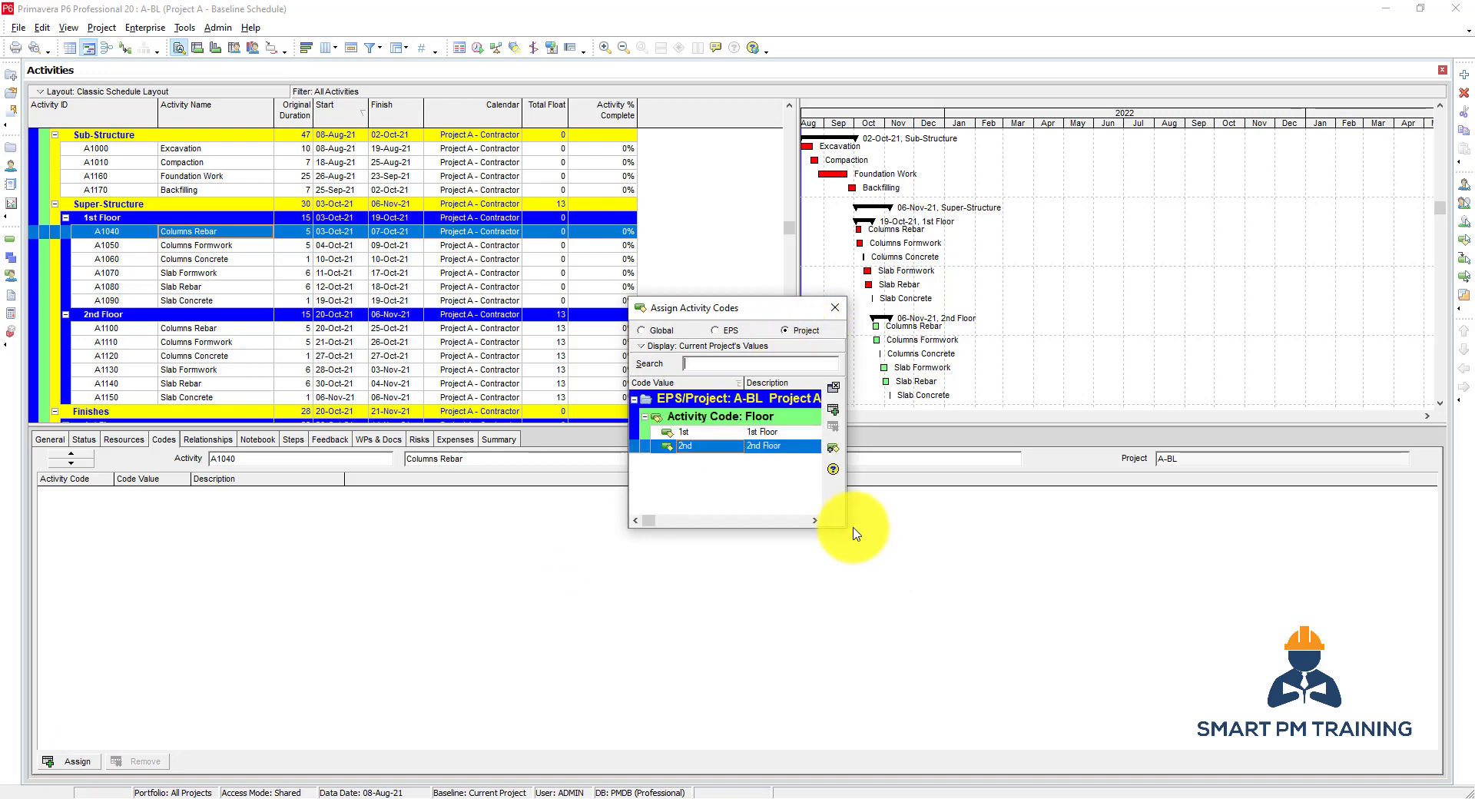
{"action": "left_click_drag", "start_coordinate": [843, 528], "coordinate": [973, 593]}
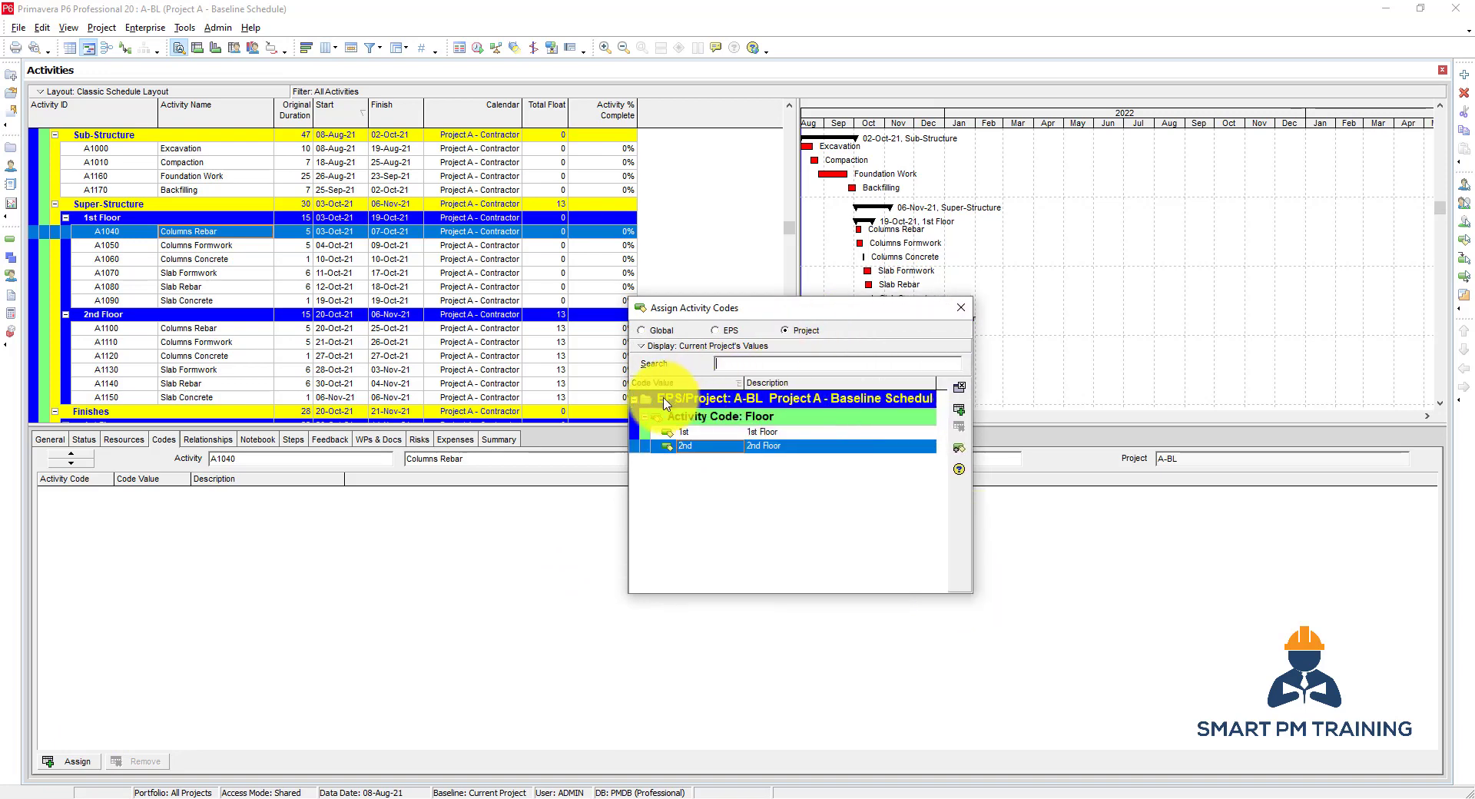
{"action": "left_click", "coordinate": [780, 432]}
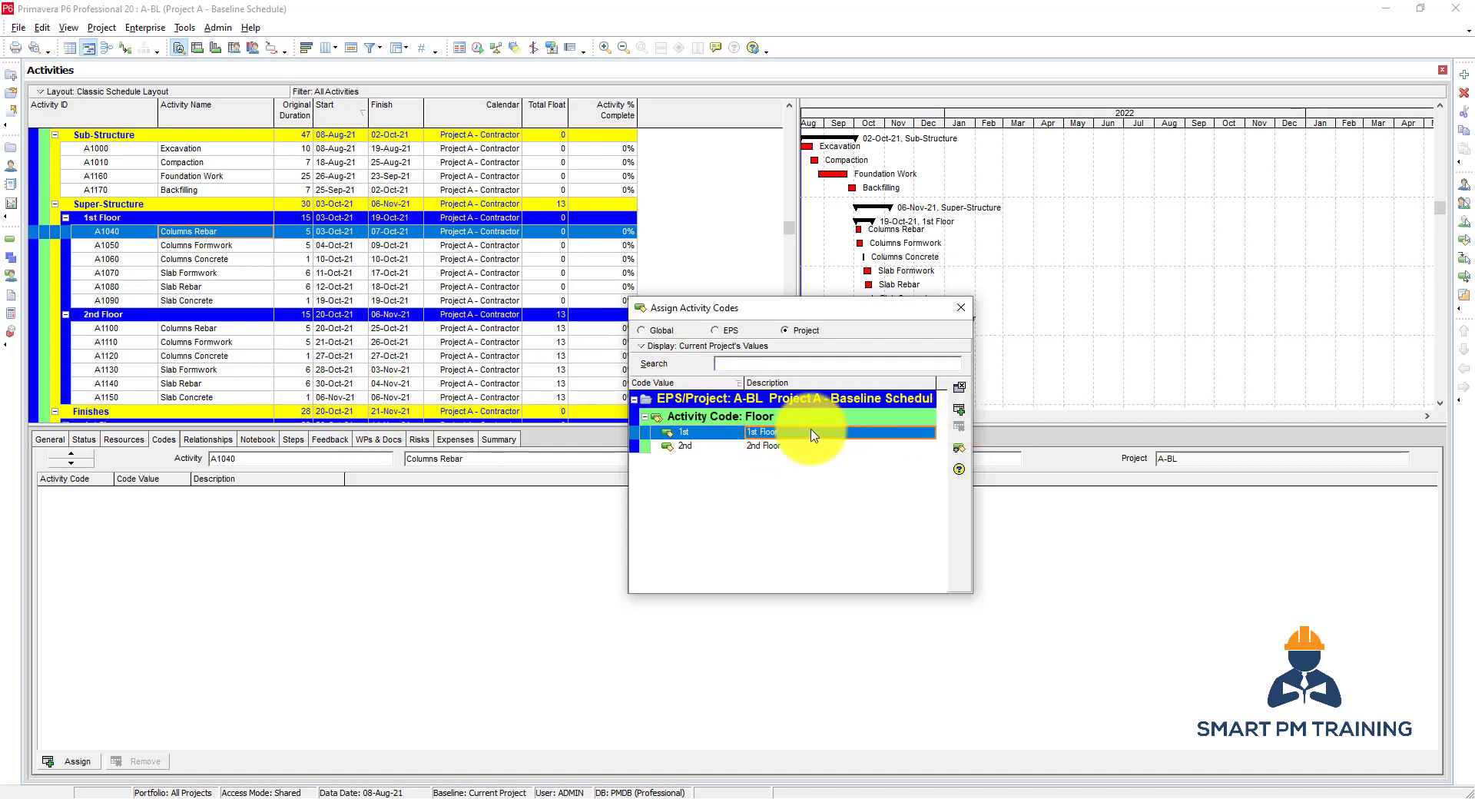
{"action": "double_click", "coordinate": [840, 434]}
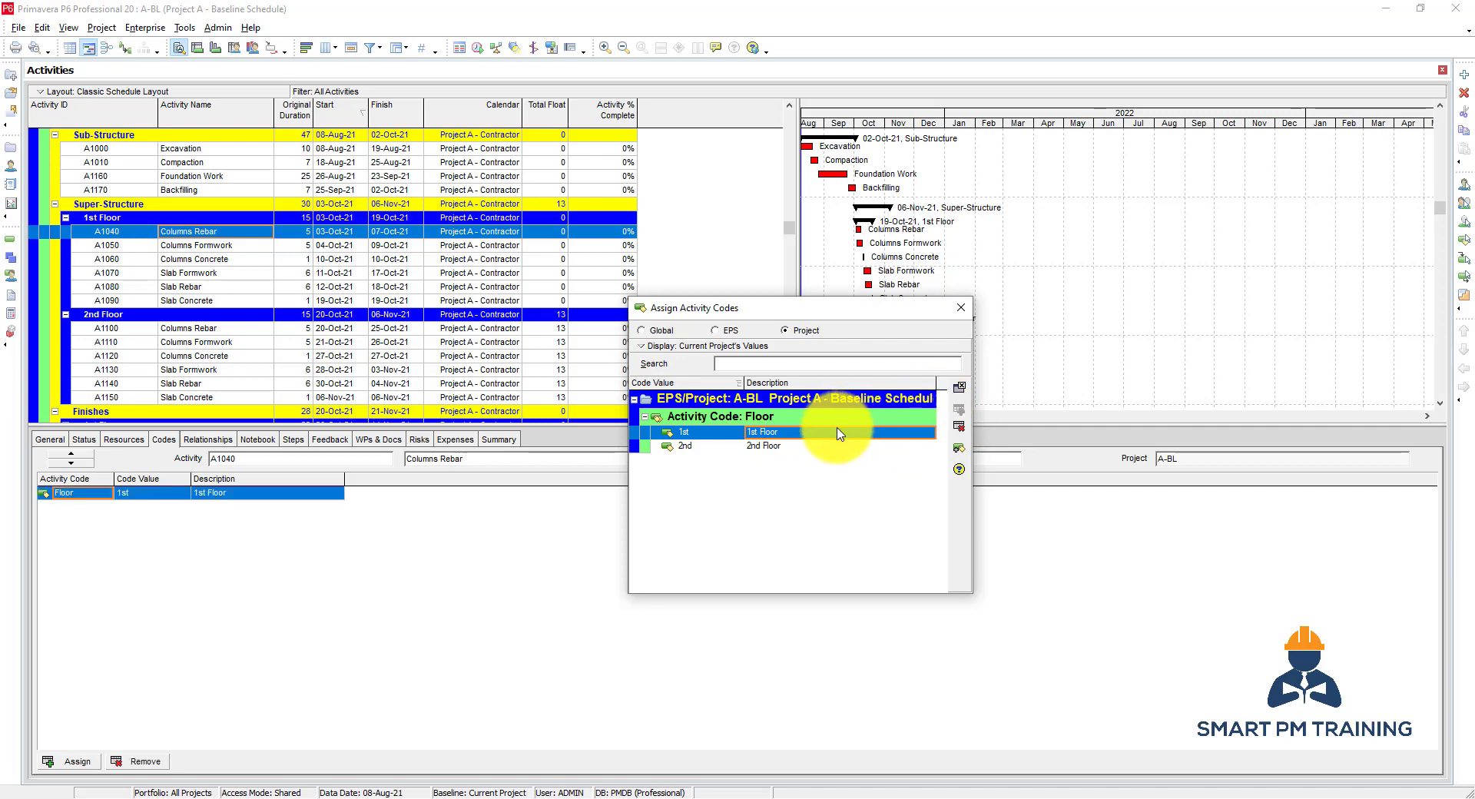
Give A1050 Columns Formwork the Floor value 1st Floor.
{"action": "left_click", "coordinate": [212, 247]}
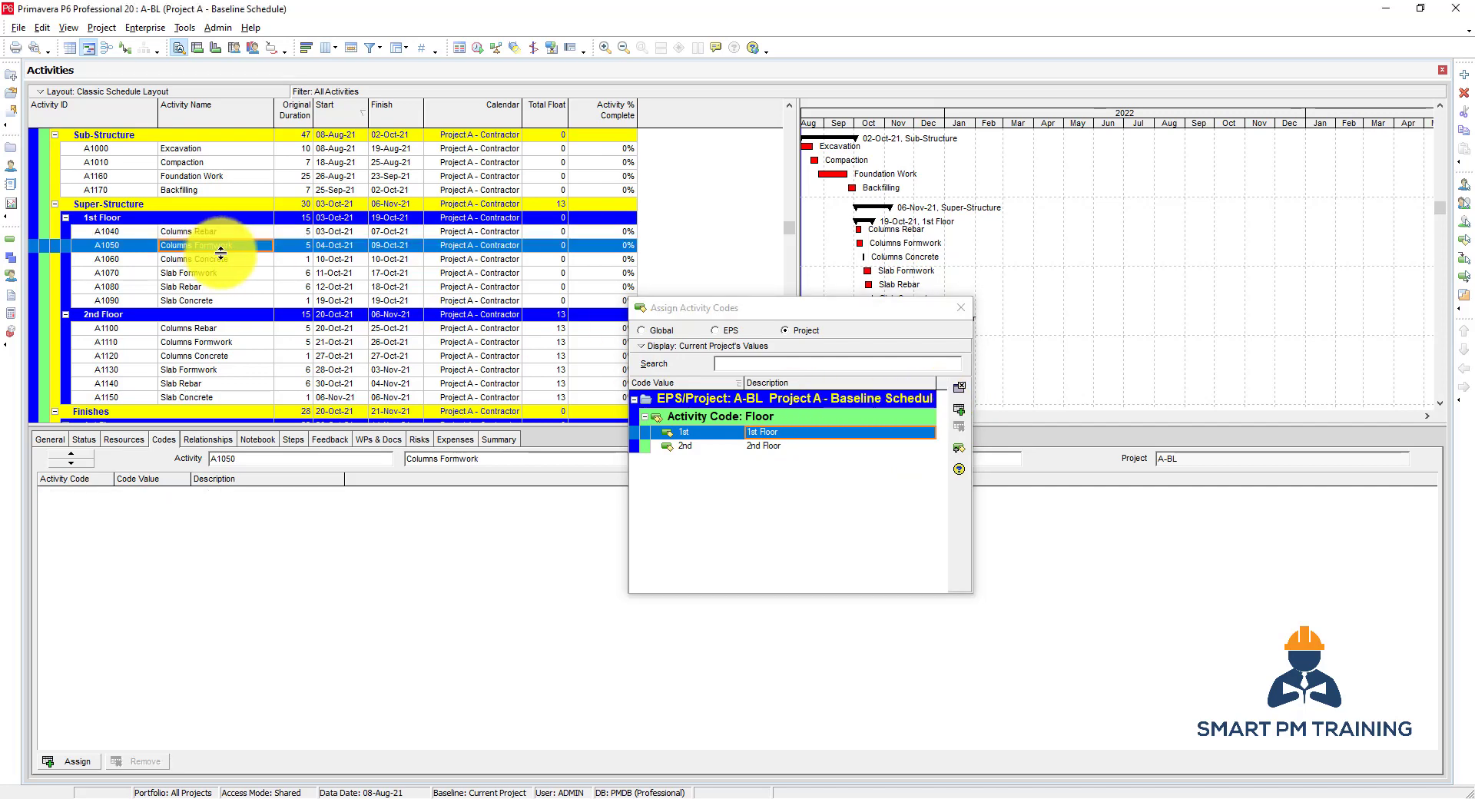
{"action": "left_click", "coordinate": [961, 411]}
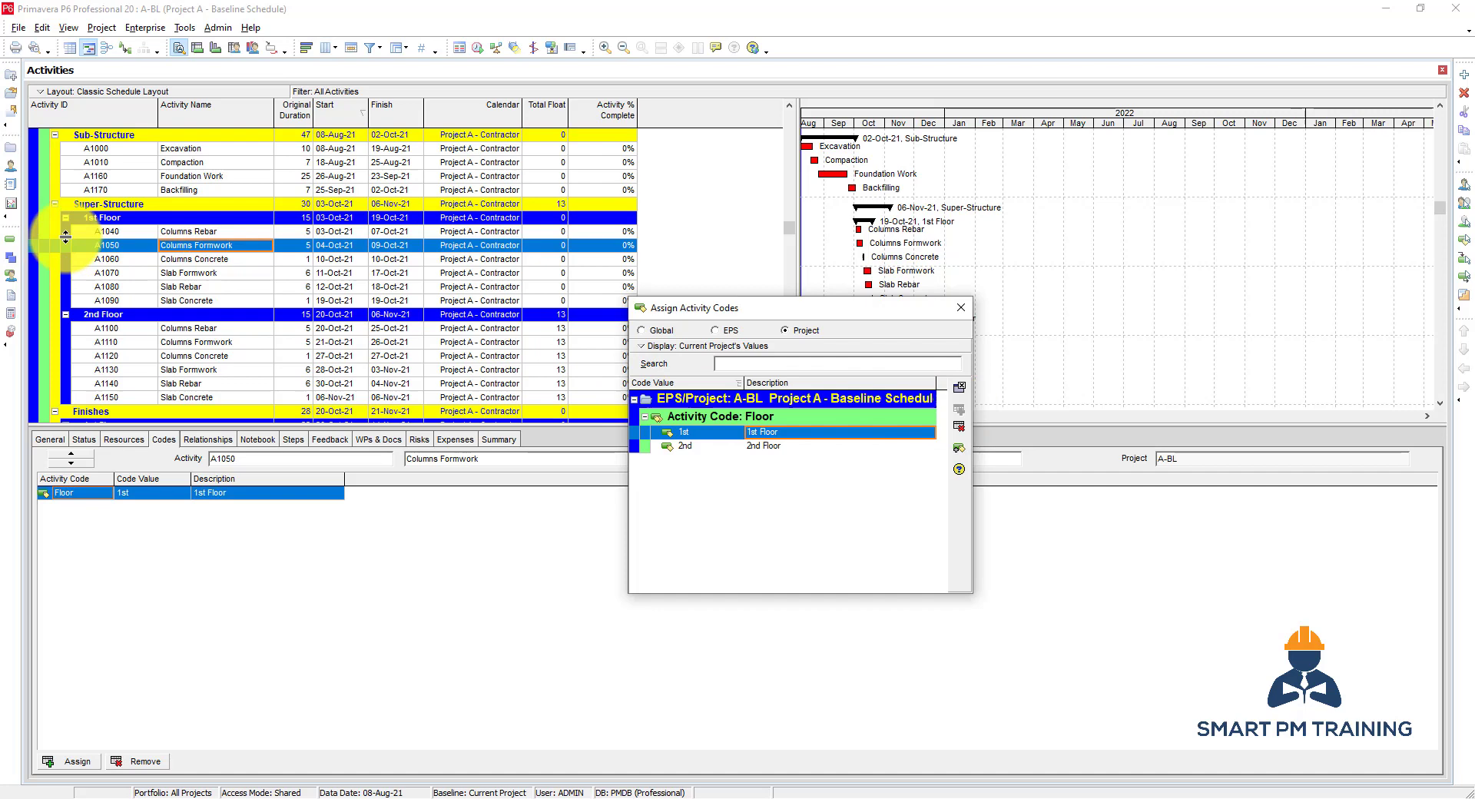
{"action": "left_click", "coordinate": [170, 262]}
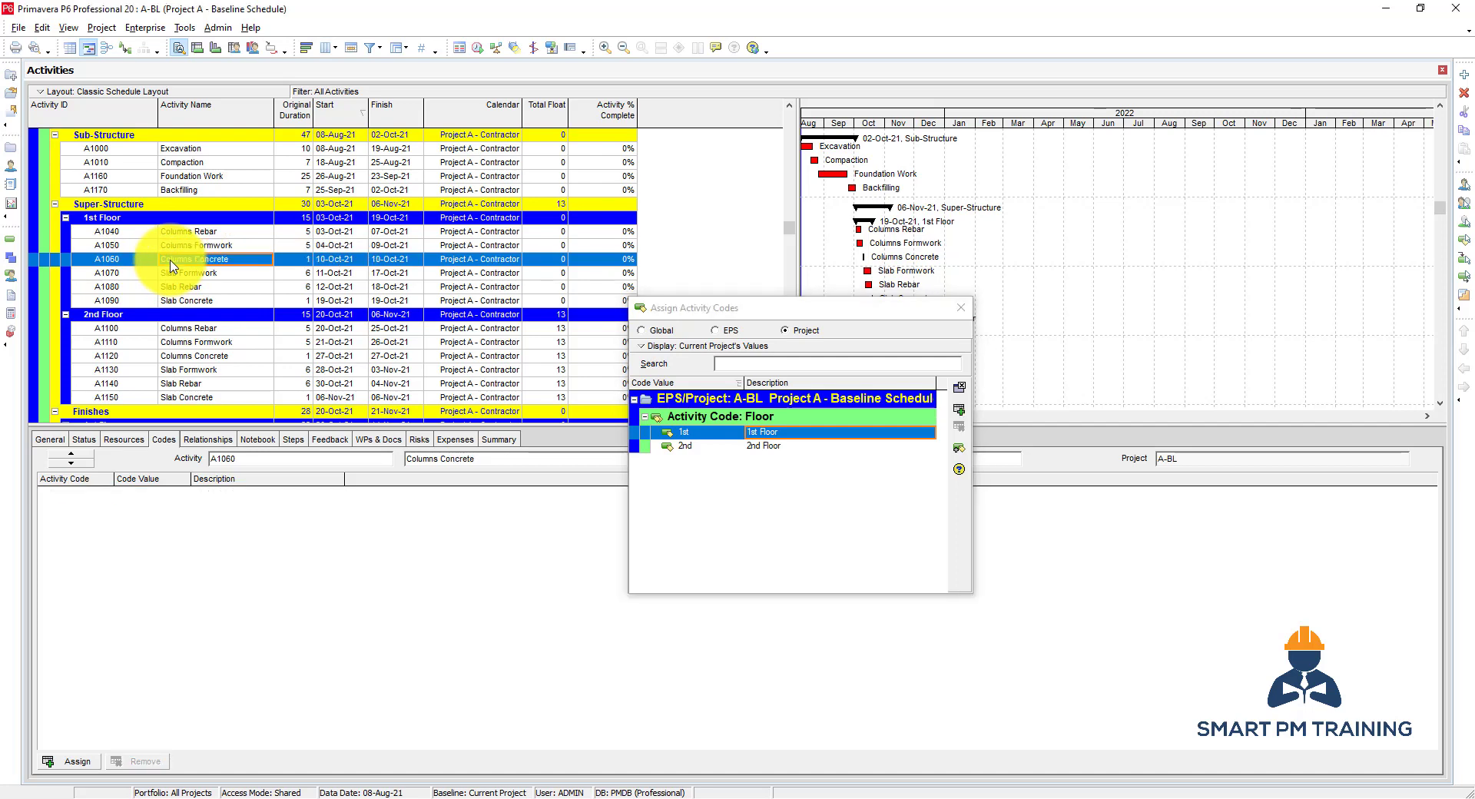
{"action": "left_click", "coordinate": [959, 386]}
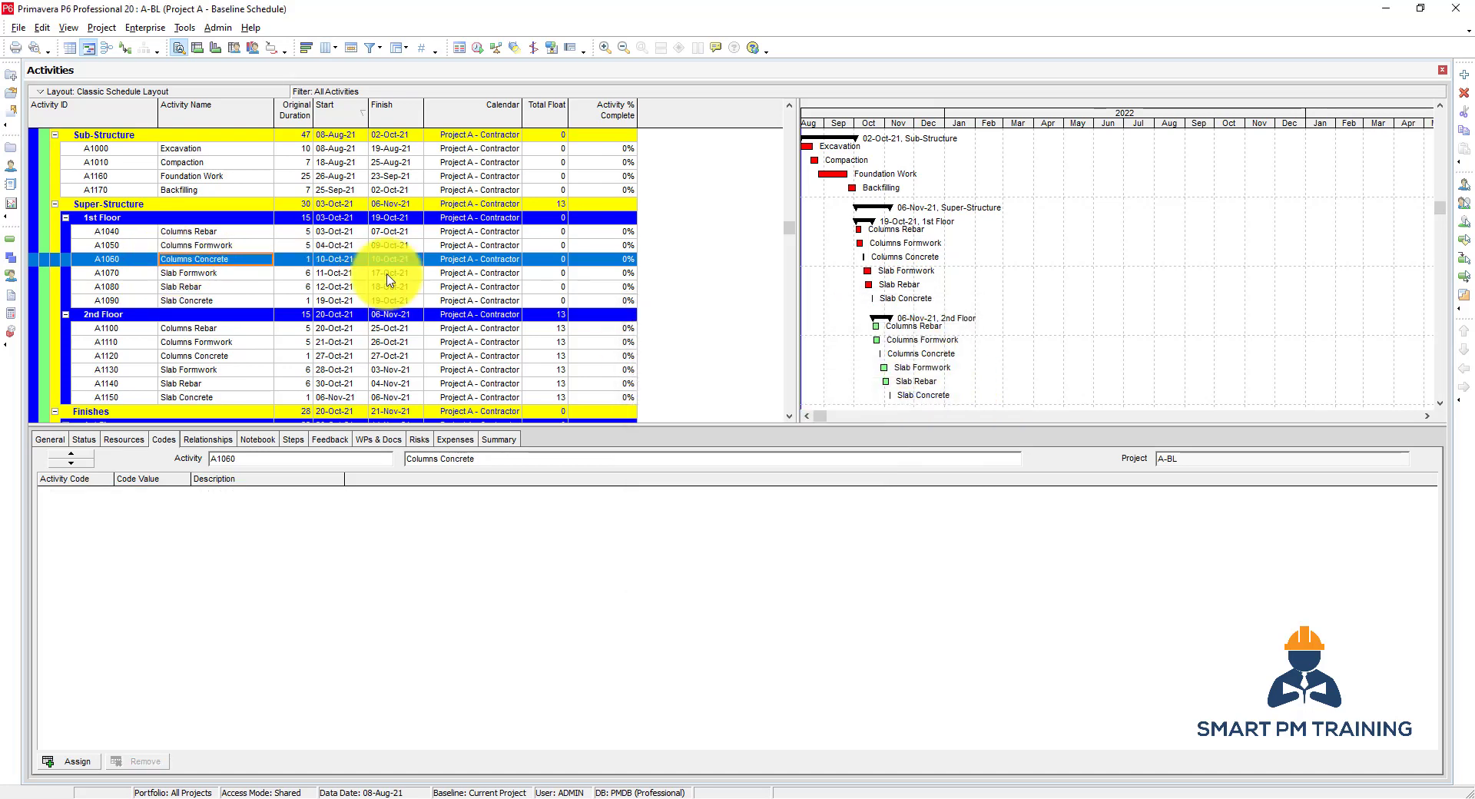
Assign project Floor code 1st Floor to A1060 Columns Concrete via the row's Assign Activity Codes menu.
{"action": "right_click", "coordinate": [233, 266]}
{"action": "mouse_move", "coordinate": [272, 453]}
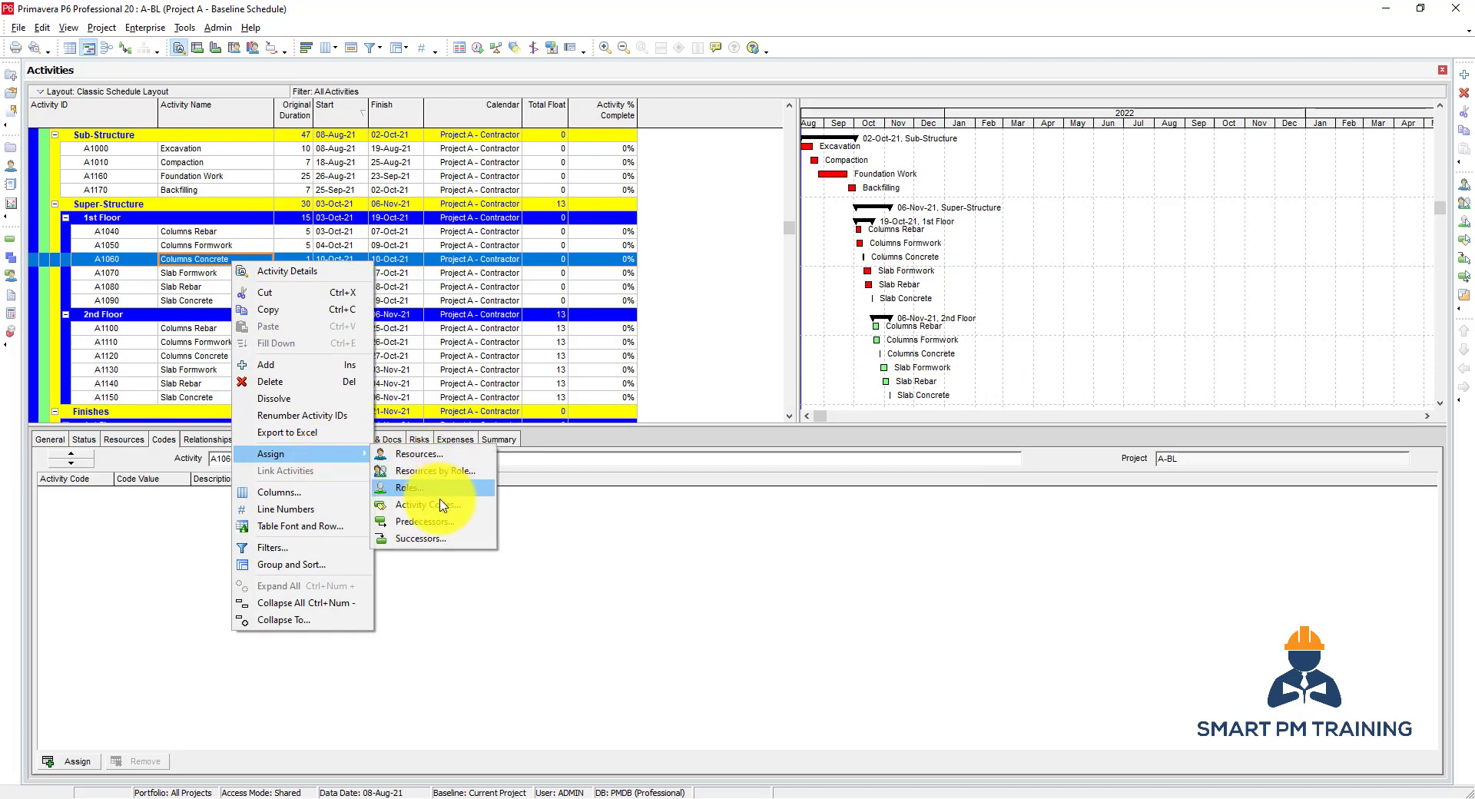
{"action": "left_click", "coordinate": [453, 510]}
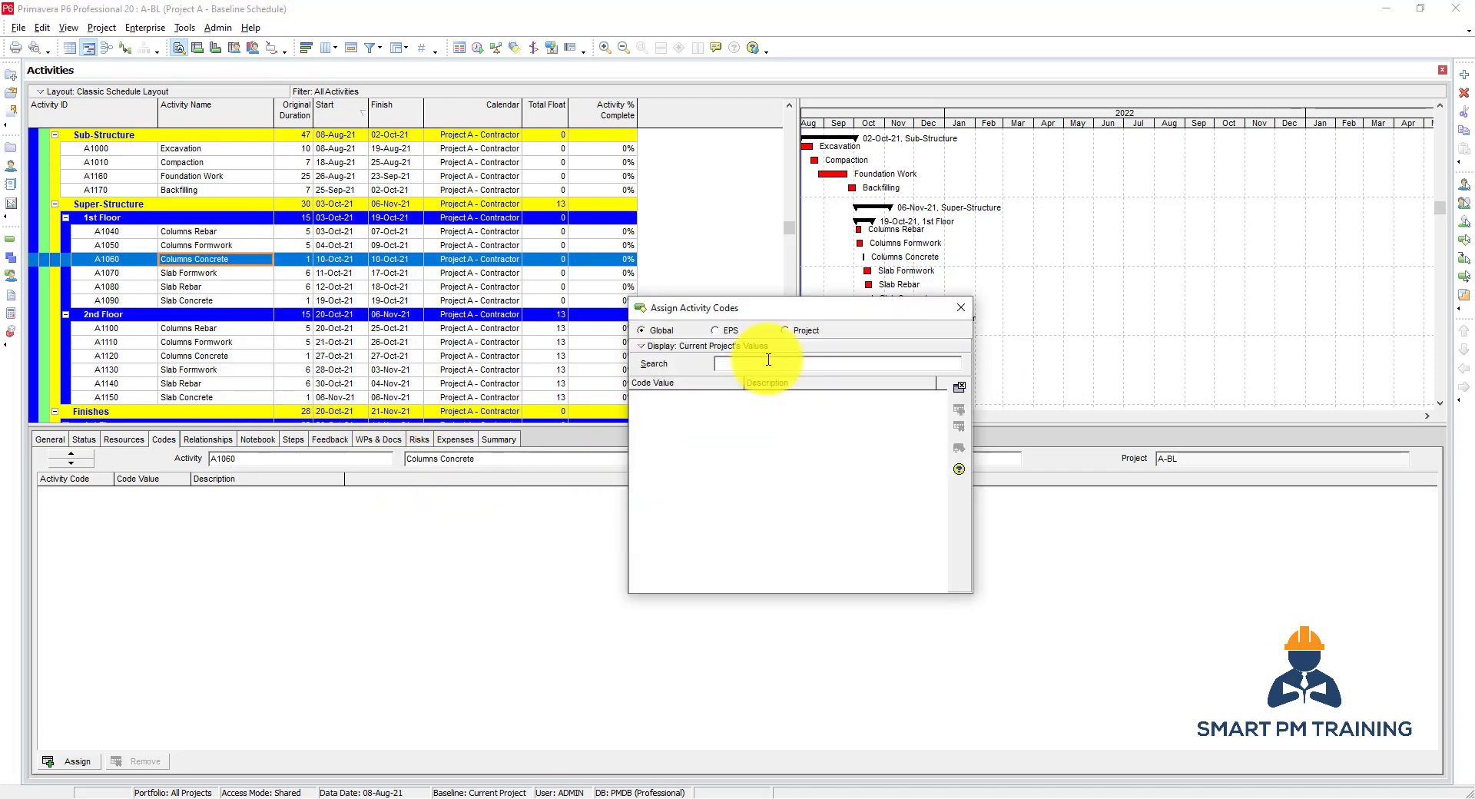
{"action": "left_click", "coordinate": [807, 332]}
{"action": "double_click", "coordinate": [764, 432]}
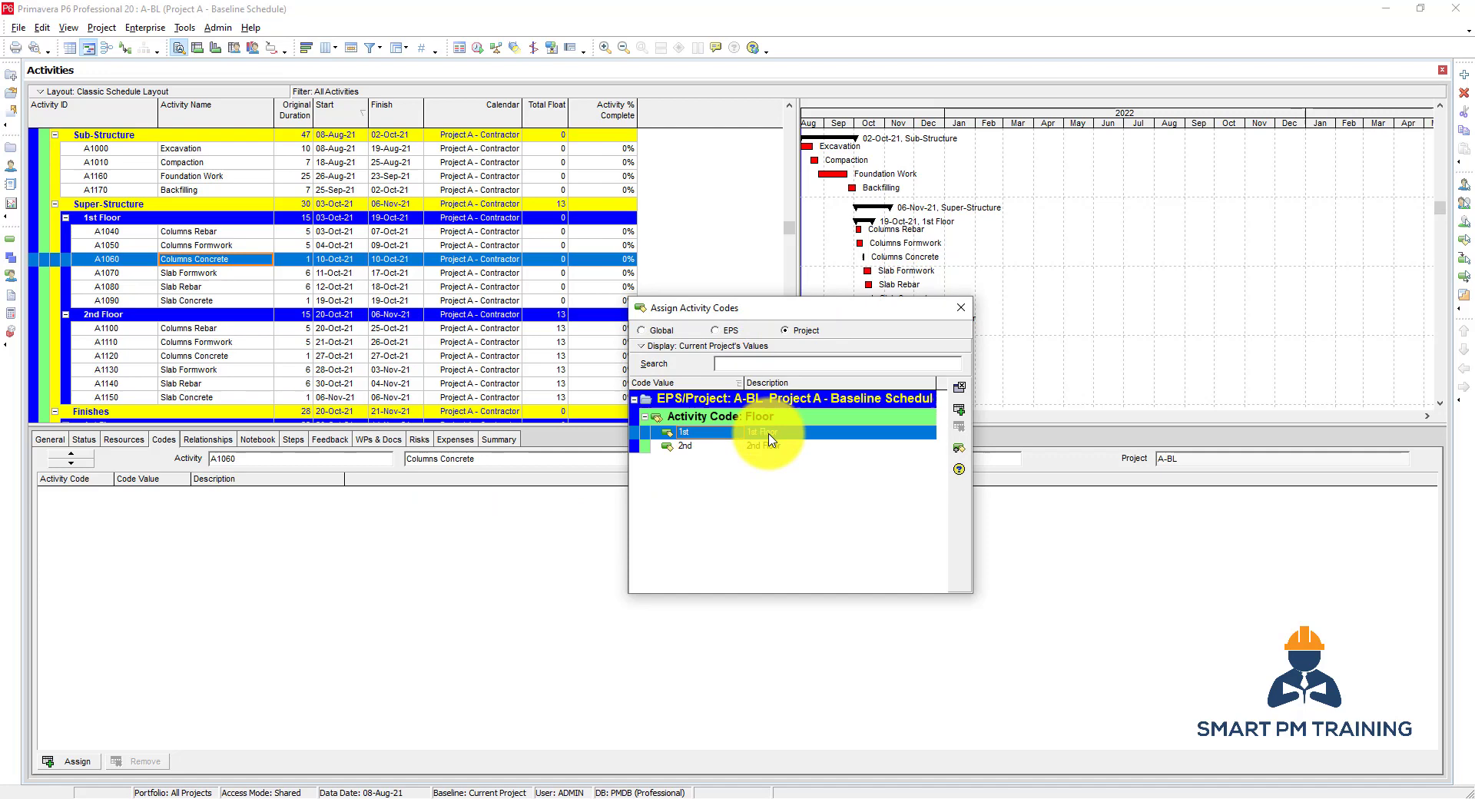
{"action": "left_click", "coordinate": [961, 392]}
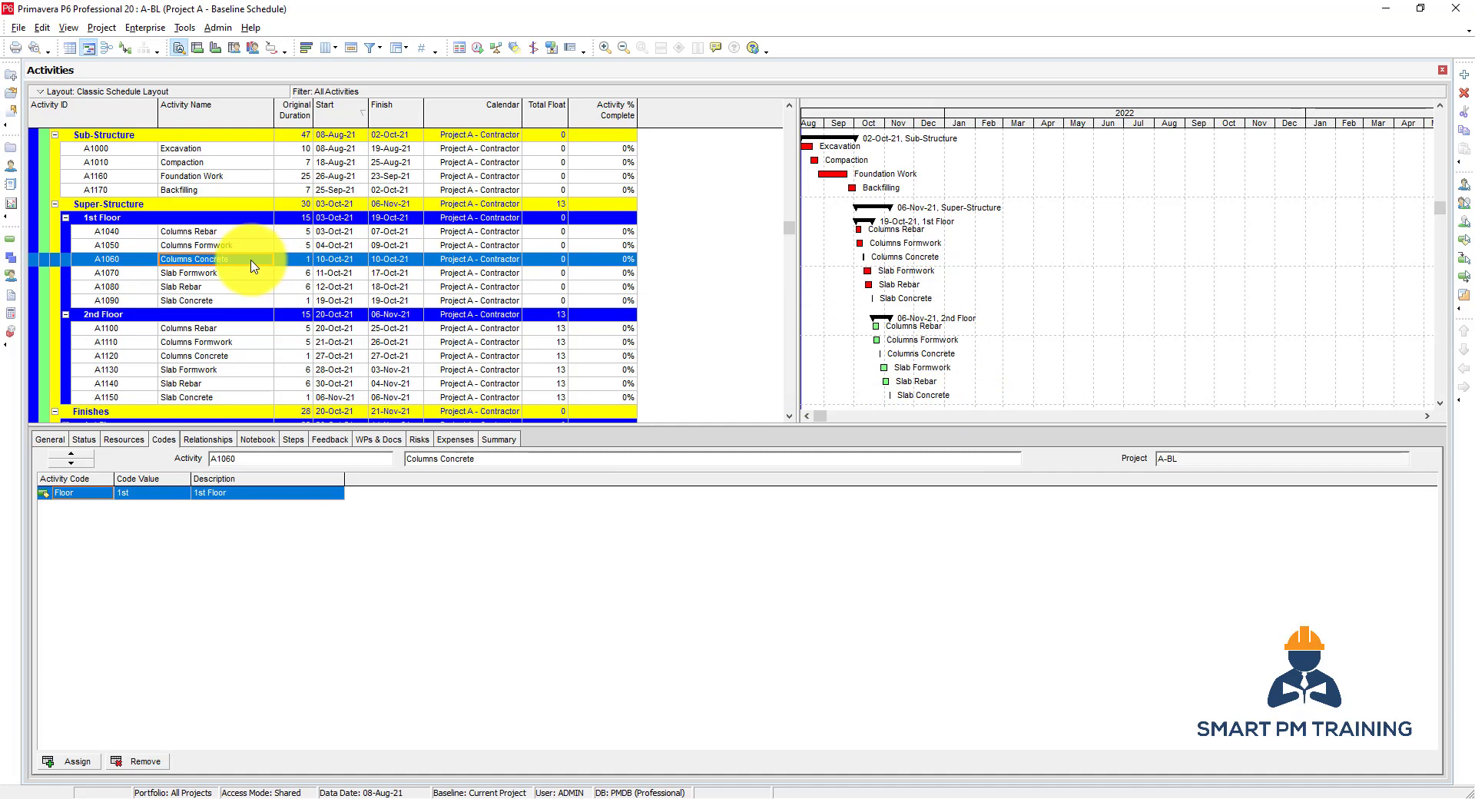
Add the Floor code from Activity Codes - Project as a column in the activity table.
{"action": "right_click", "coordinate": [252, 265]}
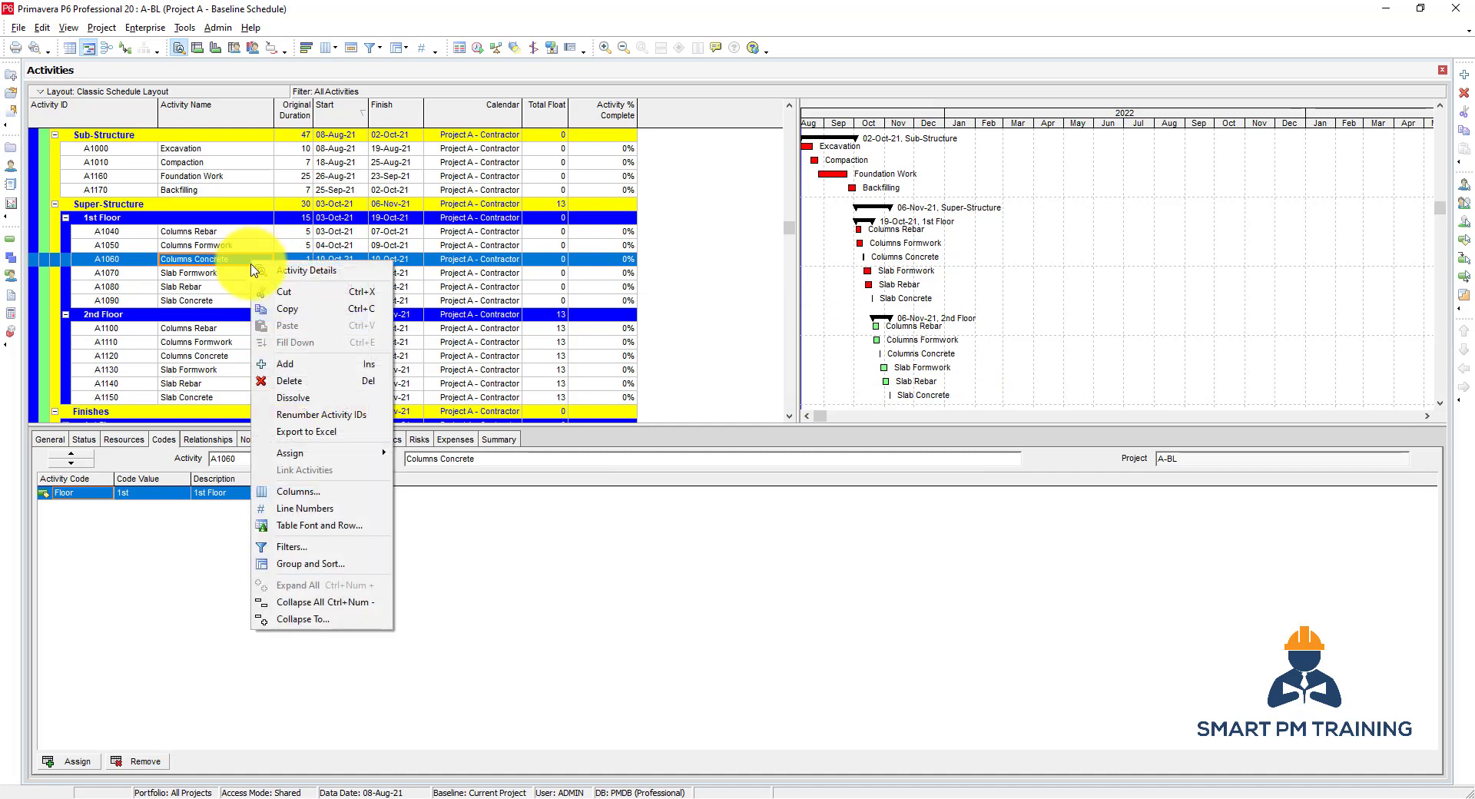
{"action": "left_click", "coordinate": [326, 493]}
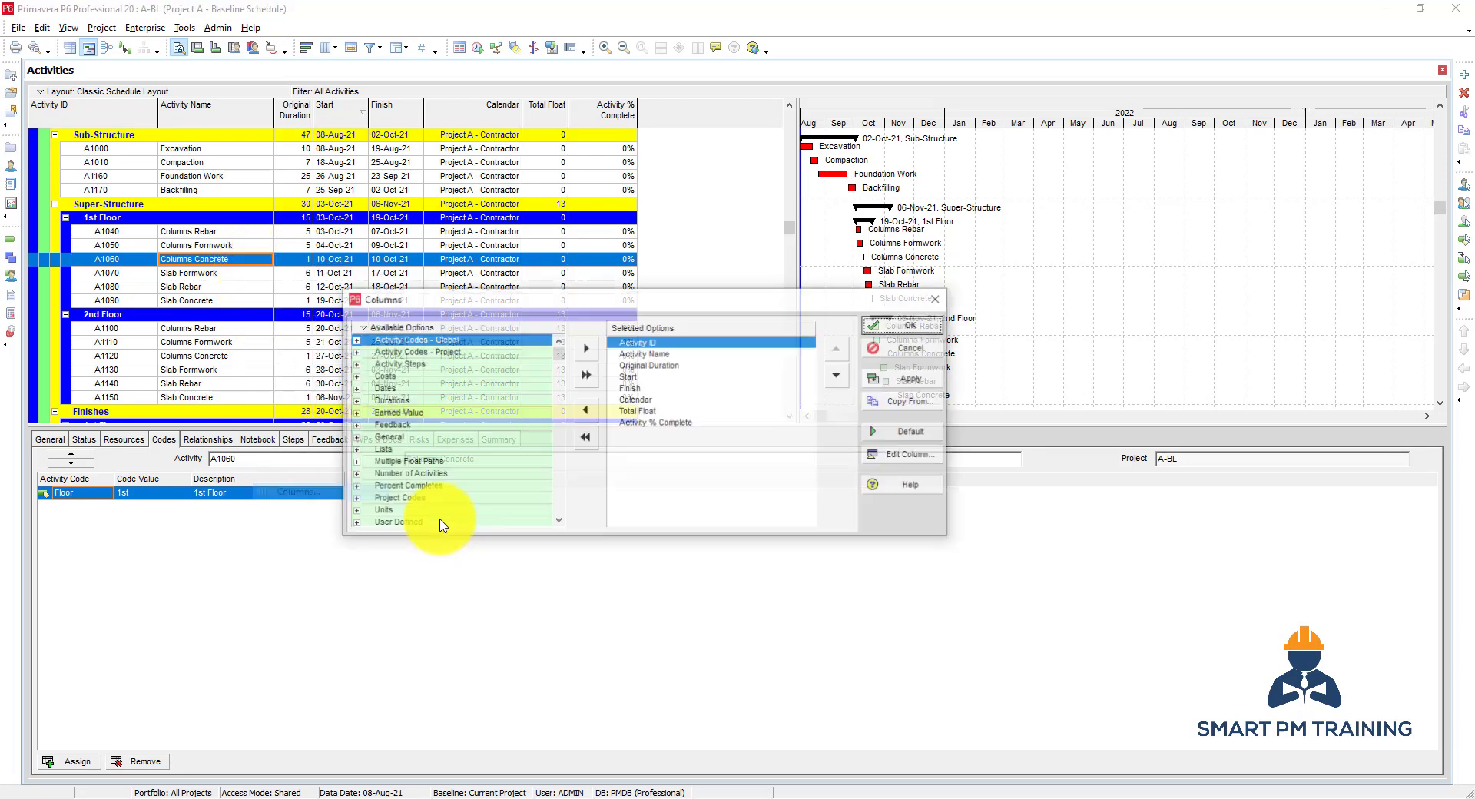
{"action": "left_click", "coordinate": [644, 424]}
{"action": "right_click", "coordinate": [389, 329]}
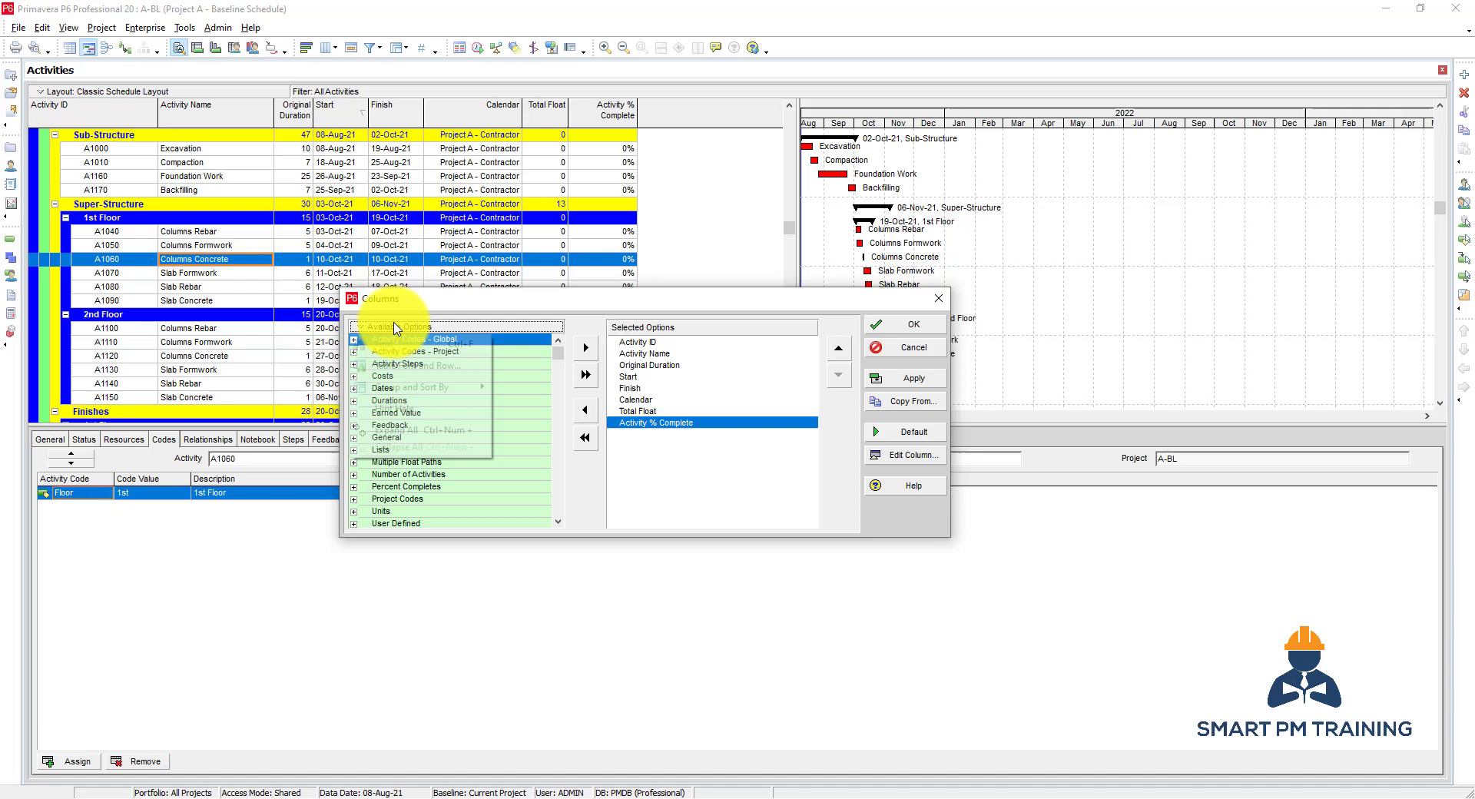
{"action": "left_click", "coordinate": [522, 390]}
{"action": "left_click", "coordinate": [461, 388]}
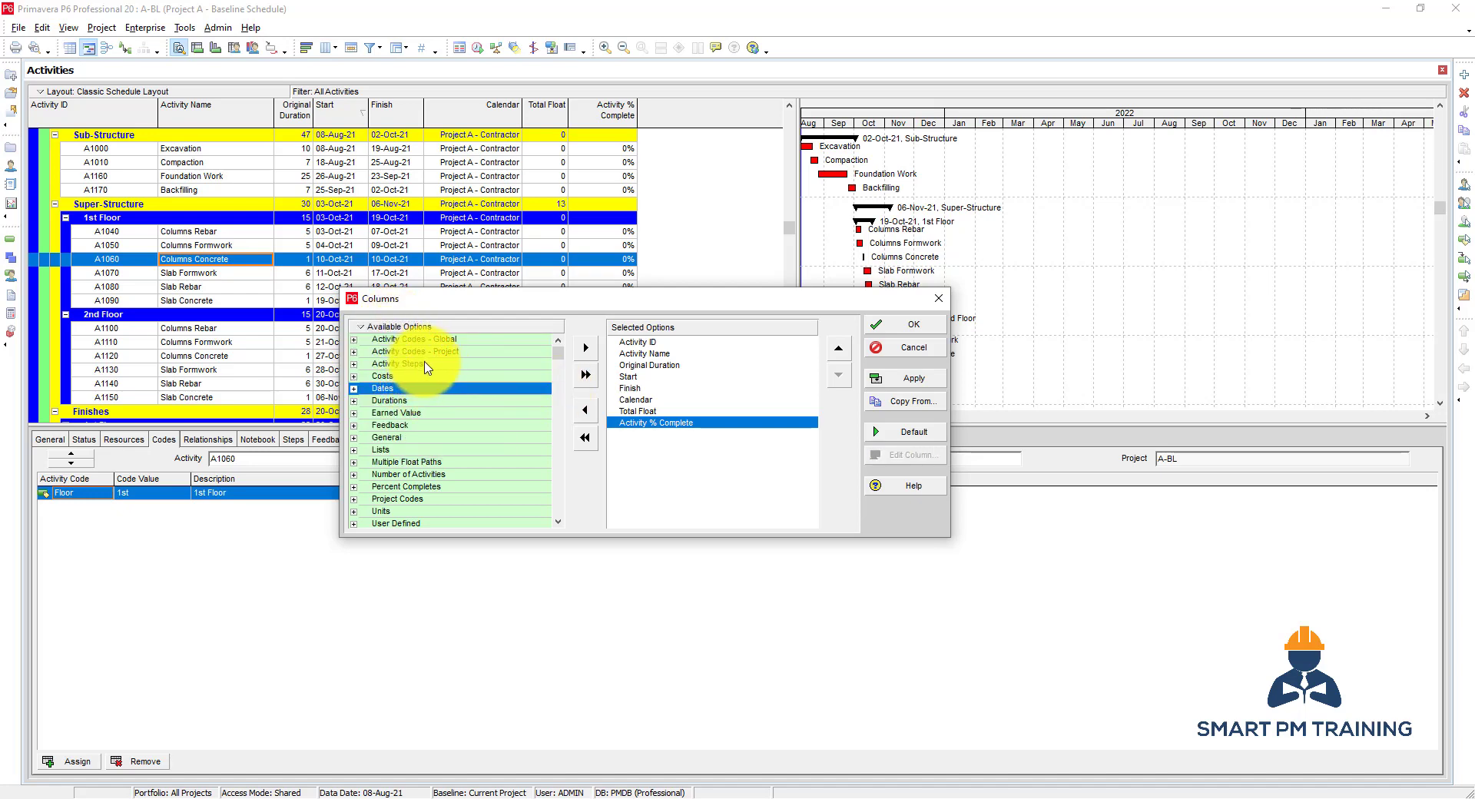
{"action": "double_click", "coordinate": [412, 352]}
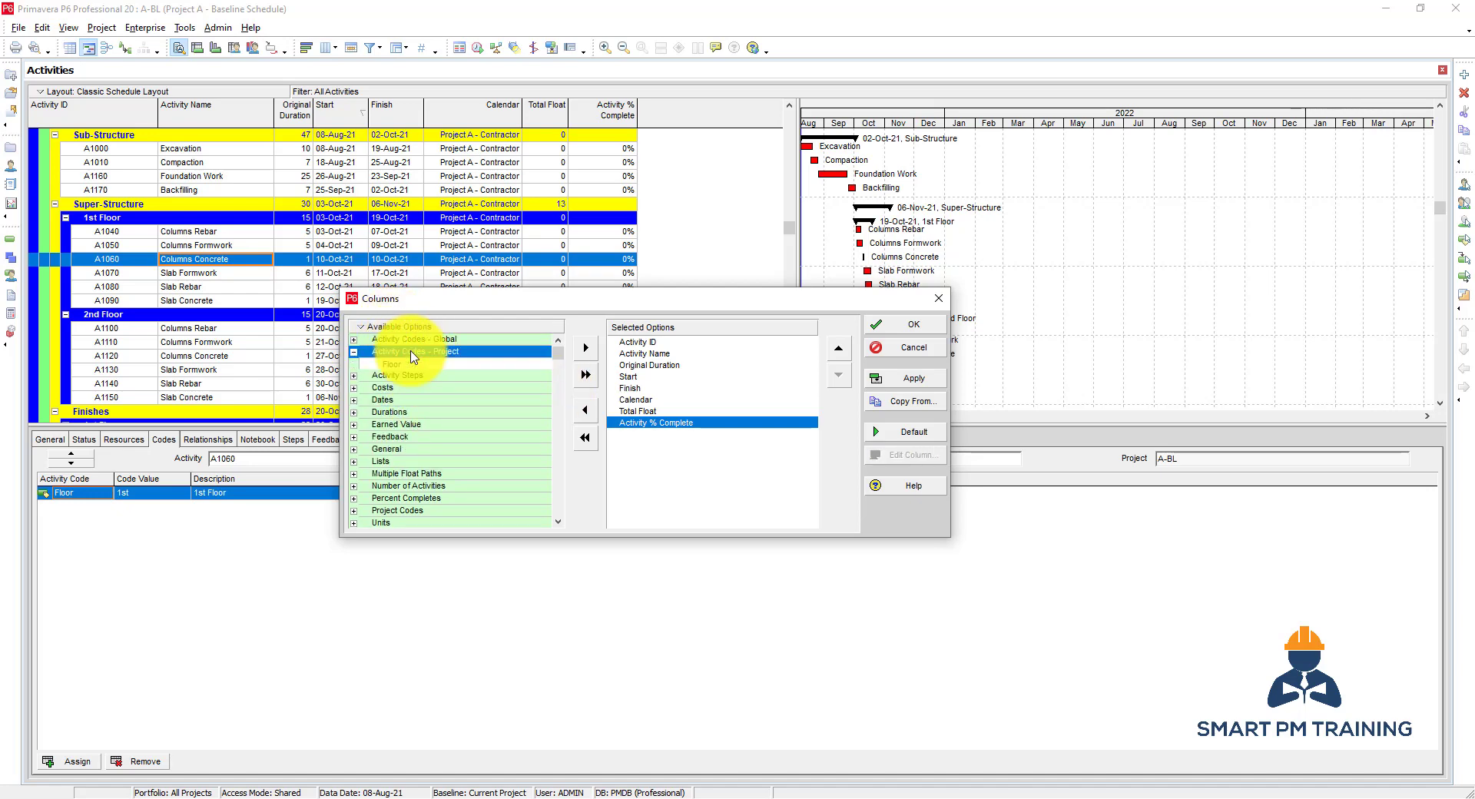
{"action": "double_click", "coordinate": [400, 363]}
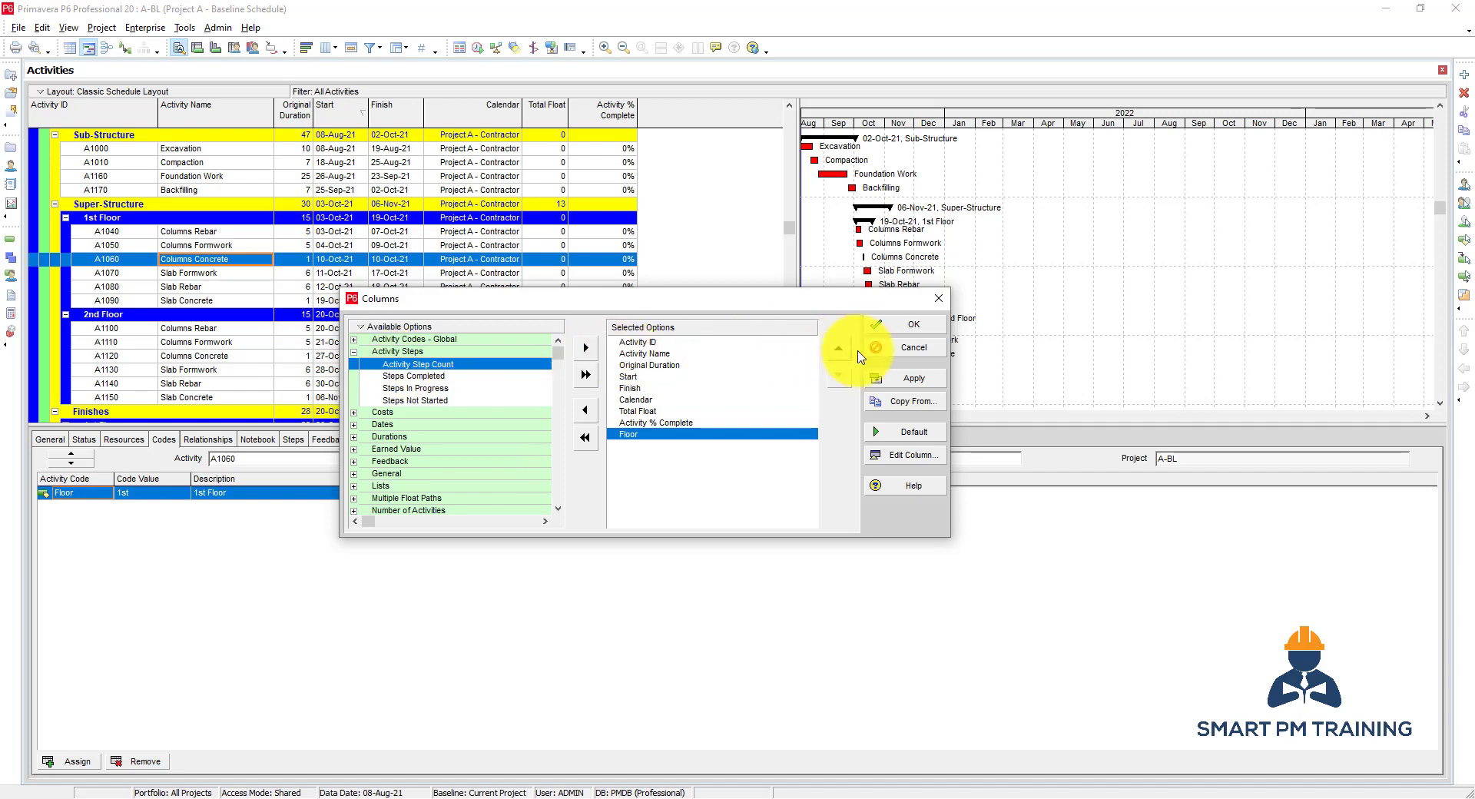
{"action": "left_click", "coordinate": [891, 330]}
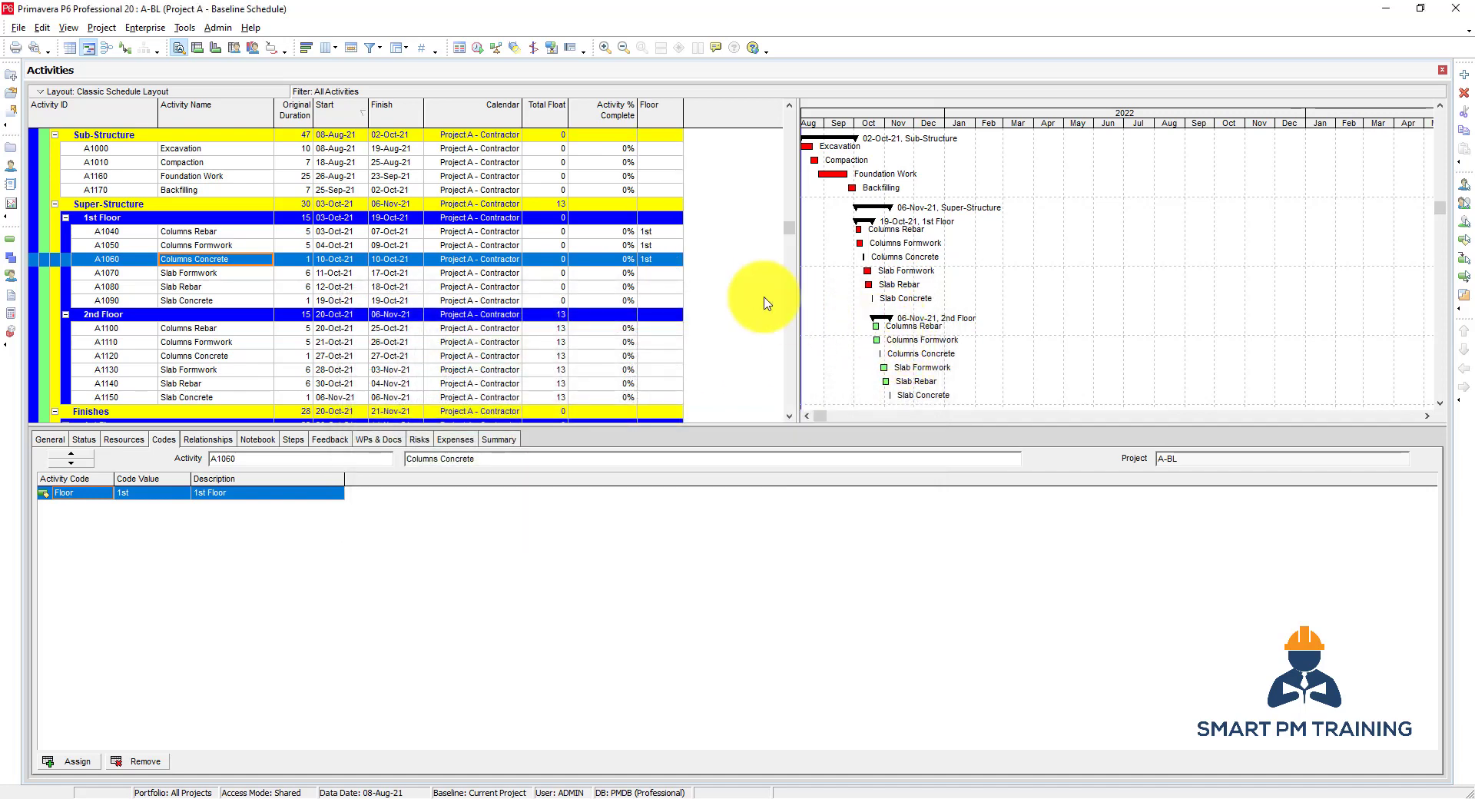
Fill Floor 1st down from Columns Concrete through Slab Concrete A1090.
{"action": "left_click", "coordinate": [658, 302], "text": "shift"}
{"action": "right_click", "coordinate": [658, 302]}
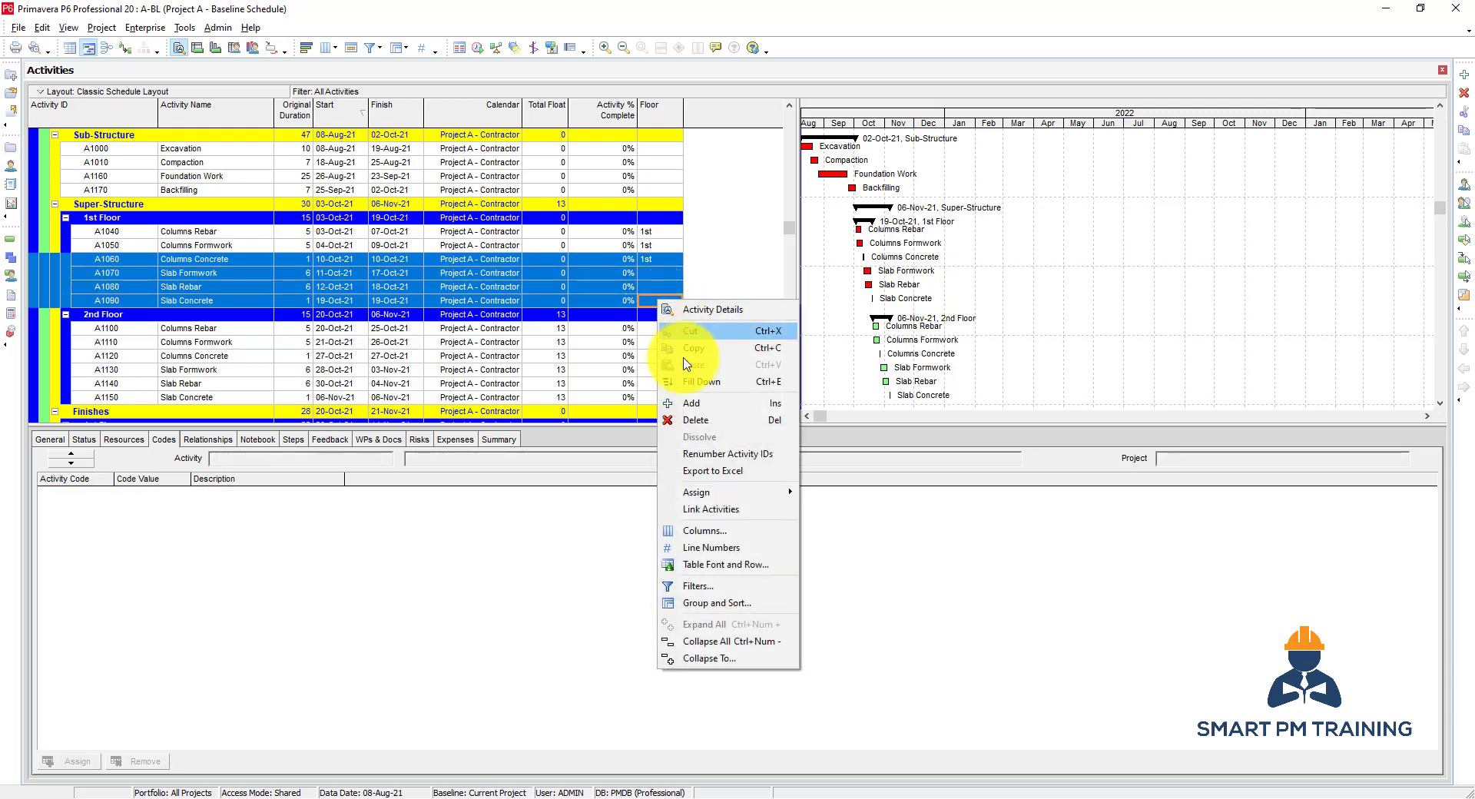
{"action": "left_click", "coordinate": [700, 382]}
{"action": "scroll", "coordinate": [638, 281], "scroll_direction": "down", "scroll_amount": 1}
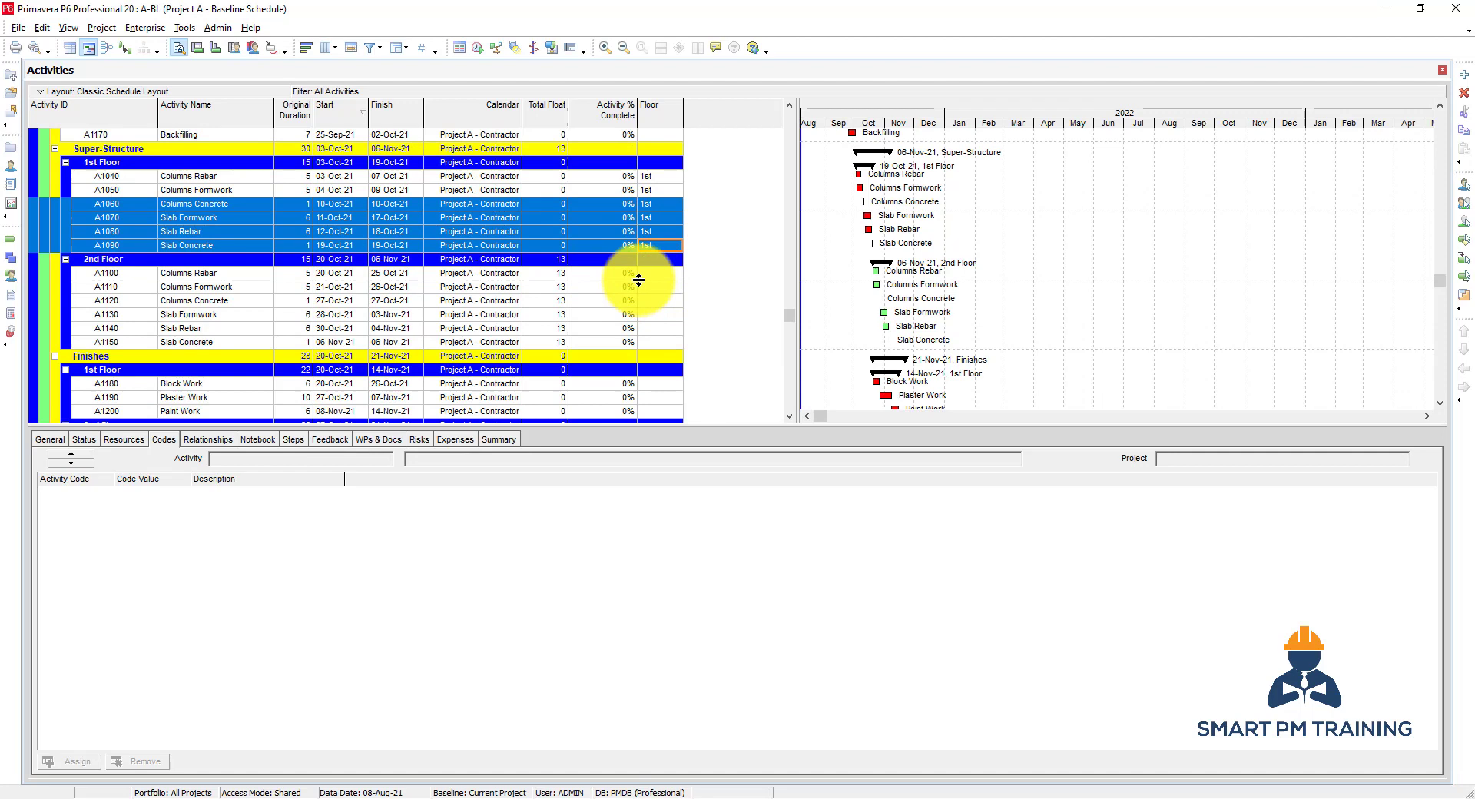
{"action": "scroll", "coordinate": [639, 280], "scroll_direction": "down", "scroll_amount": 1}
{"action": "scroll", "coordinate": [651, 193], "scroll_direction": "down", "scroll_amount": 1}
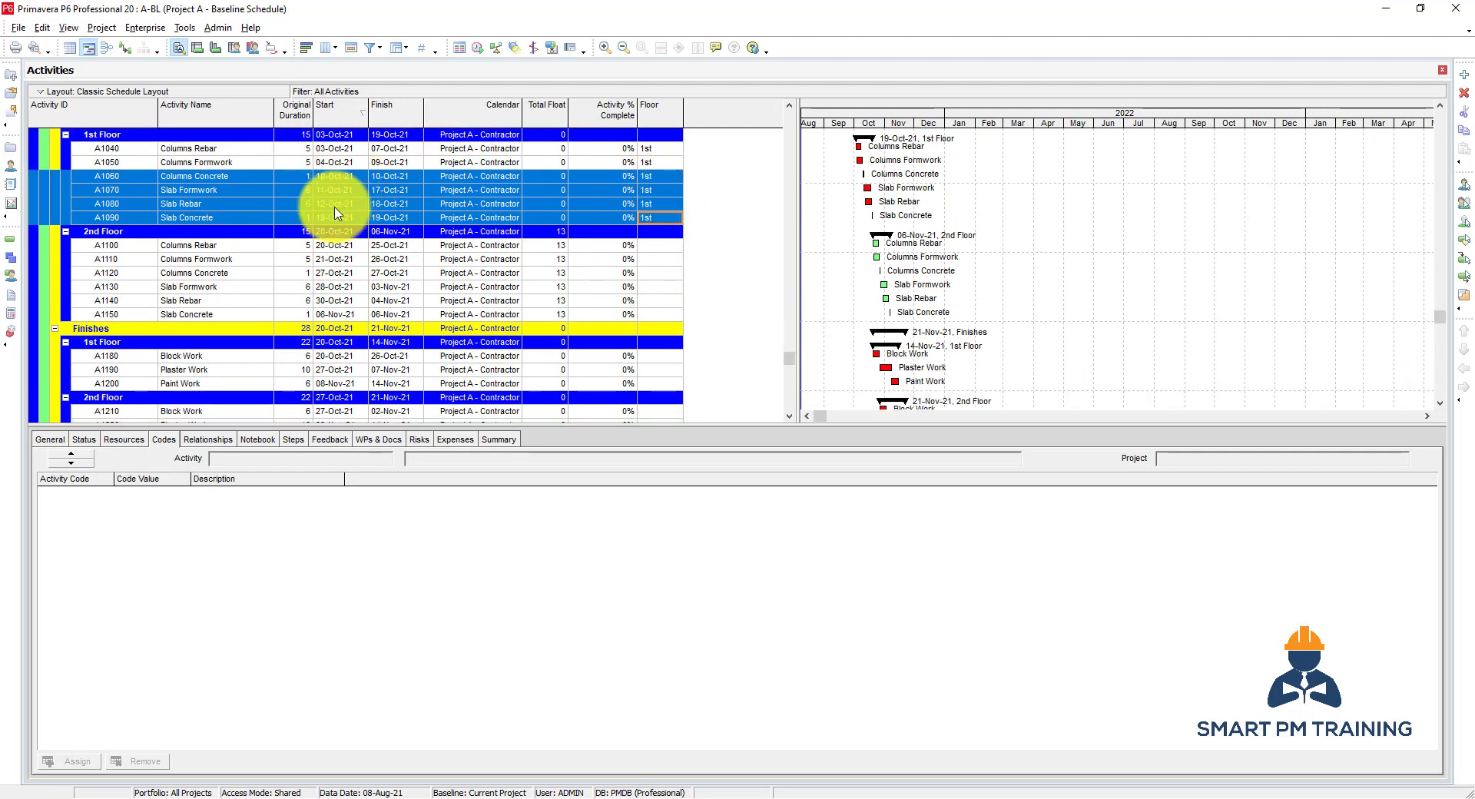
Fill Floor 1st from Slab Concrete A1090 down into Block Work A1180.
{"action": "left_click", "coordinate": [659, 356]}
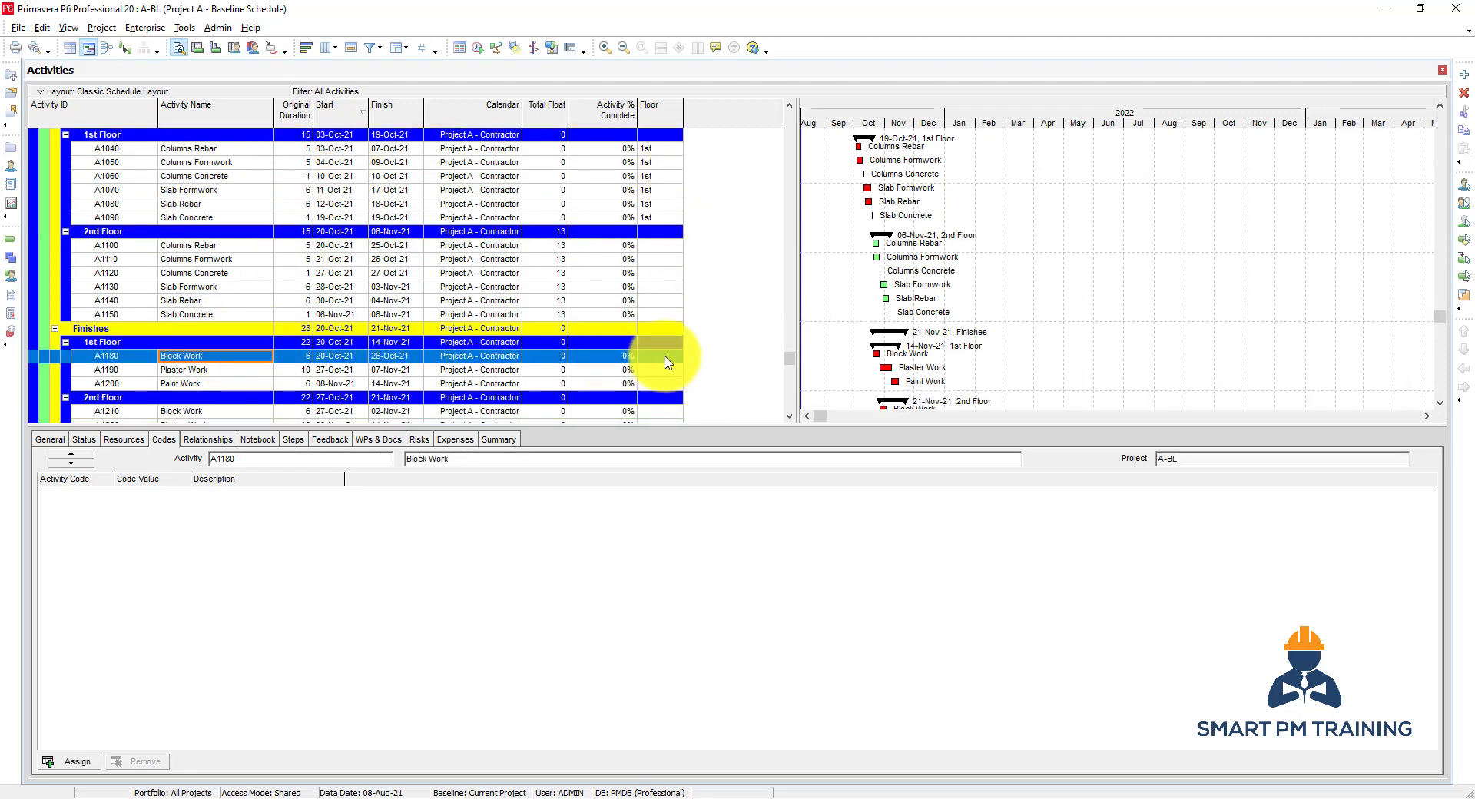
{"action": "left_click", "coordinate": [658, 218]}
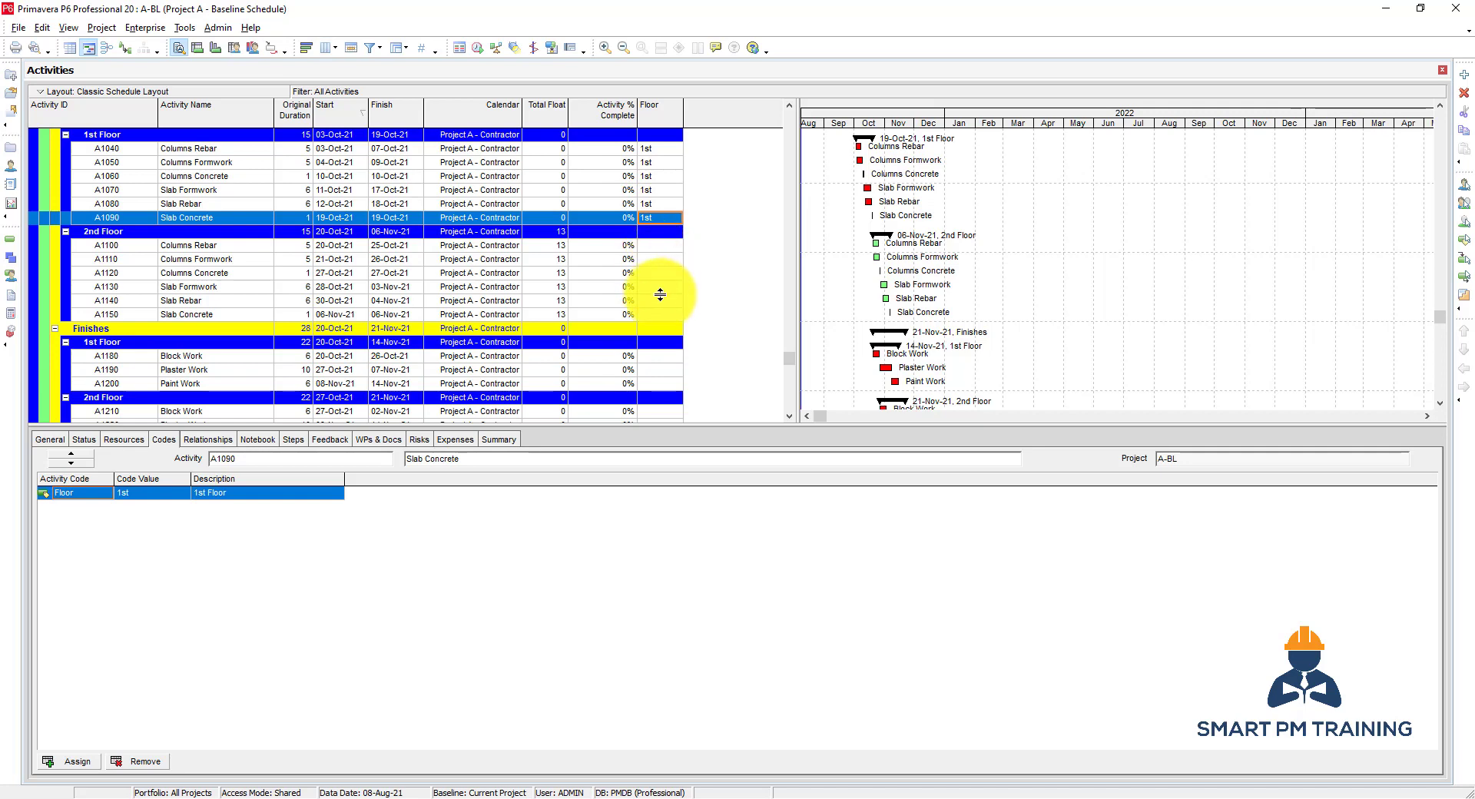
{"action": "left_click", "coordinate": [659, 357], "text": "ctrl"}
{"action": "right_click", "coordinate": [660, 364]}
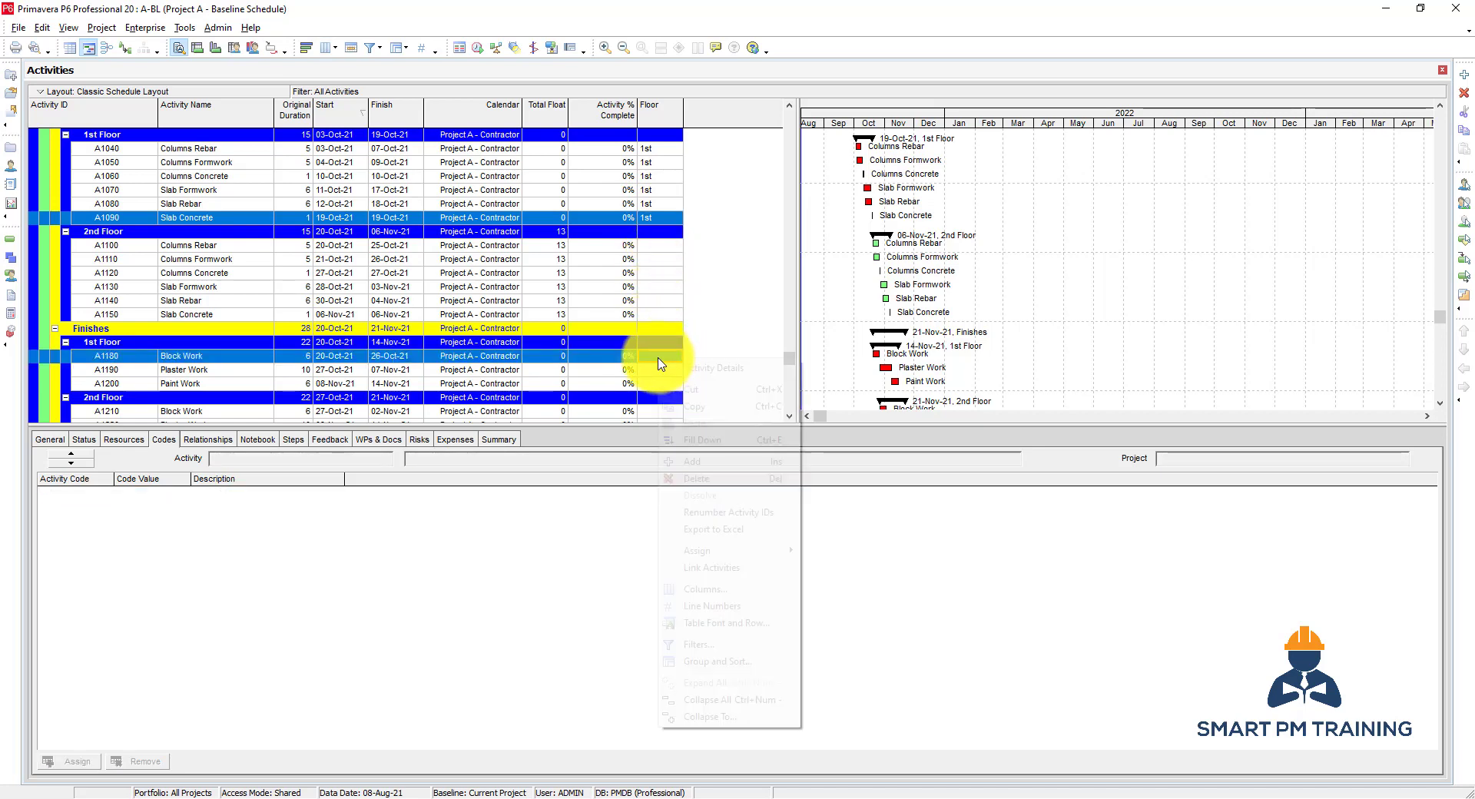
{"action": "left_click", "coordinate": [676, 439]}
Fill Floor 1st from Block Work A1180 into Plaster Work A1190 and Paint Work A1200.
{"action": "left_click", "coordinate": [667, 358]}
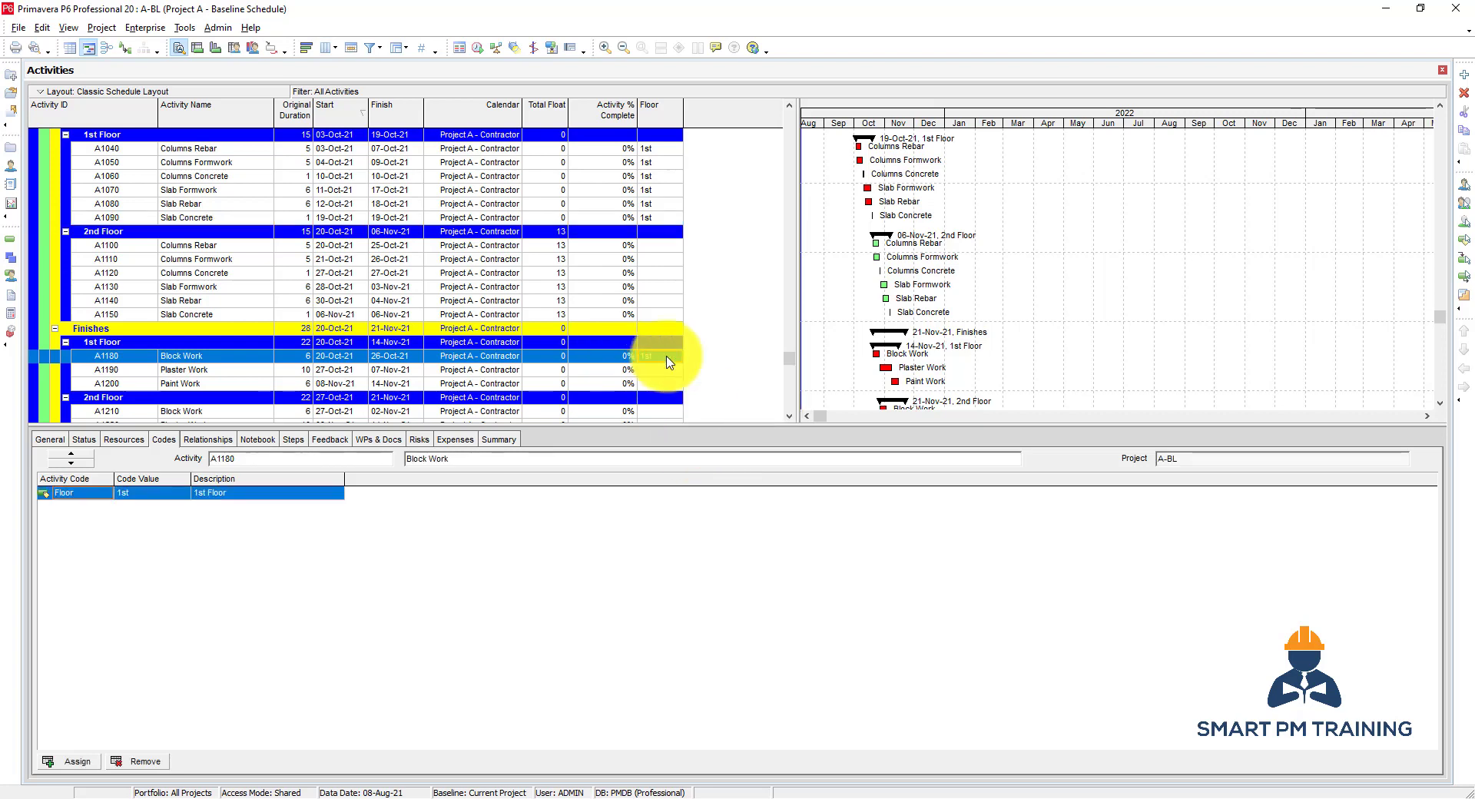
{"action": "scroll", "coordinate": [667, 367], "scroll_direction": "down", "scroll_amount": 1}
{"action": "left_click", "coordinate": [665, 358], "text": "ctrl"}
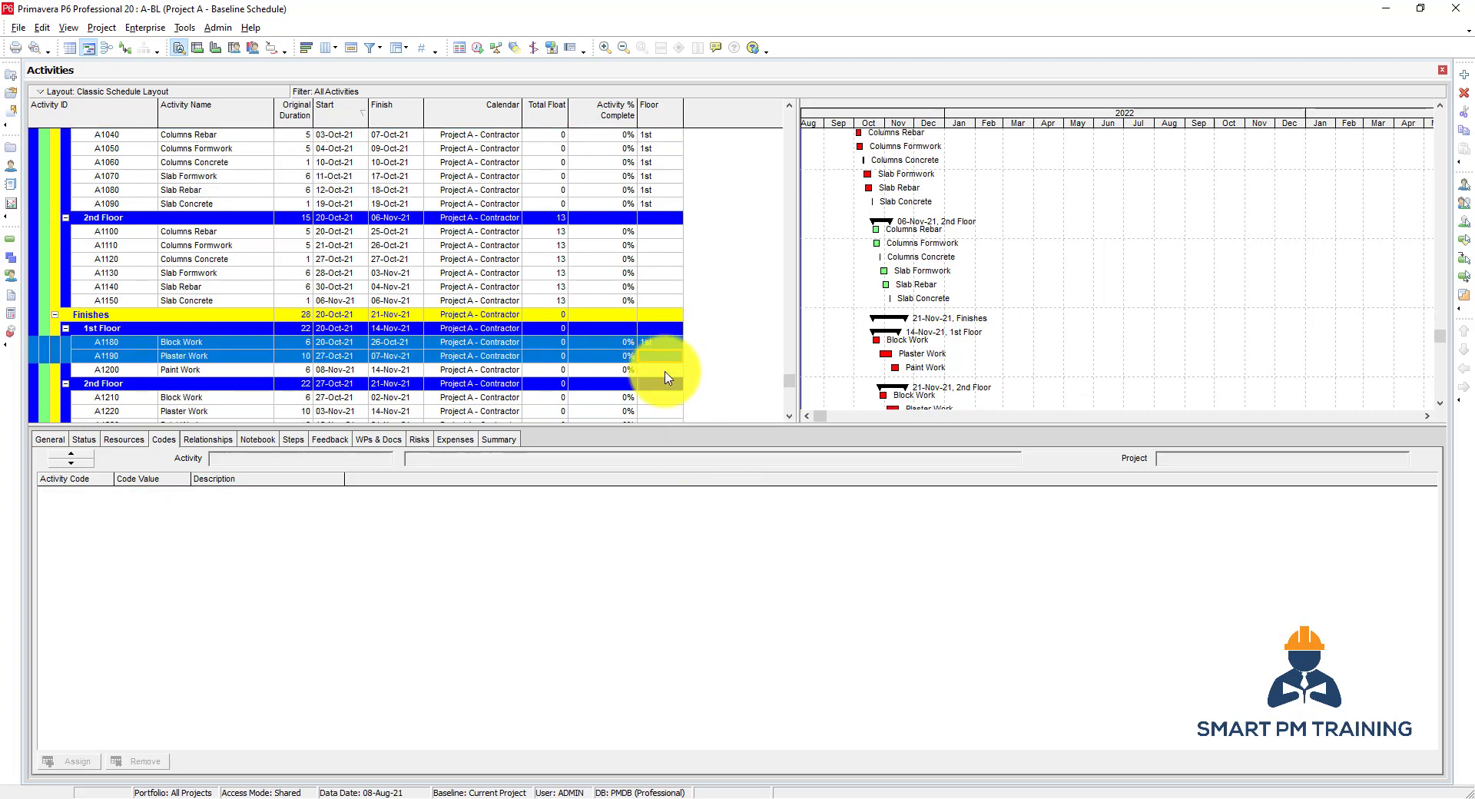
{"action": "left_click", "coordinate": [666, 371], "text": "ctrl"}
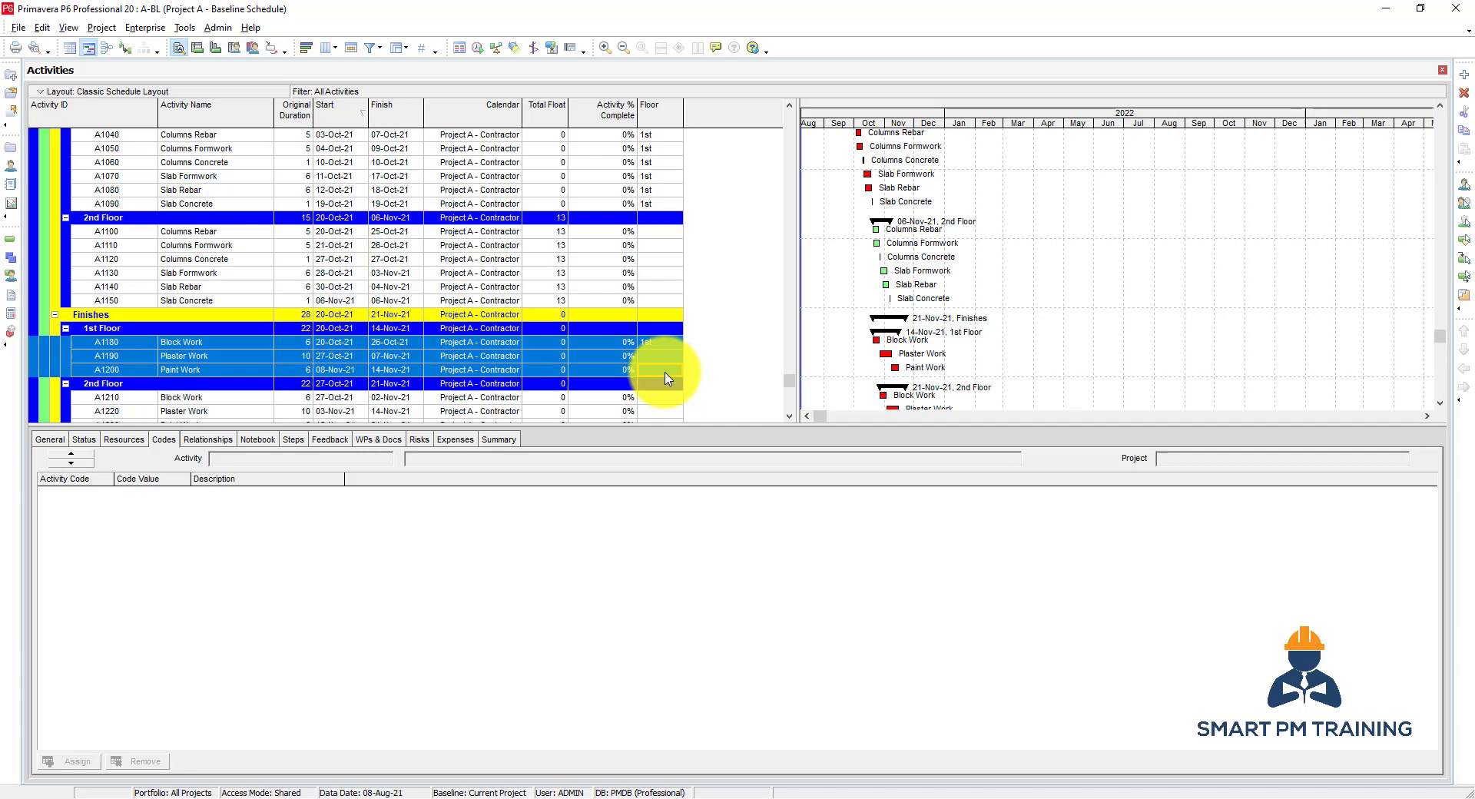
{"action": "right_click", "coordinate": [668, 378]}
{"action": "left_click", "coordinate": [692, 453]}
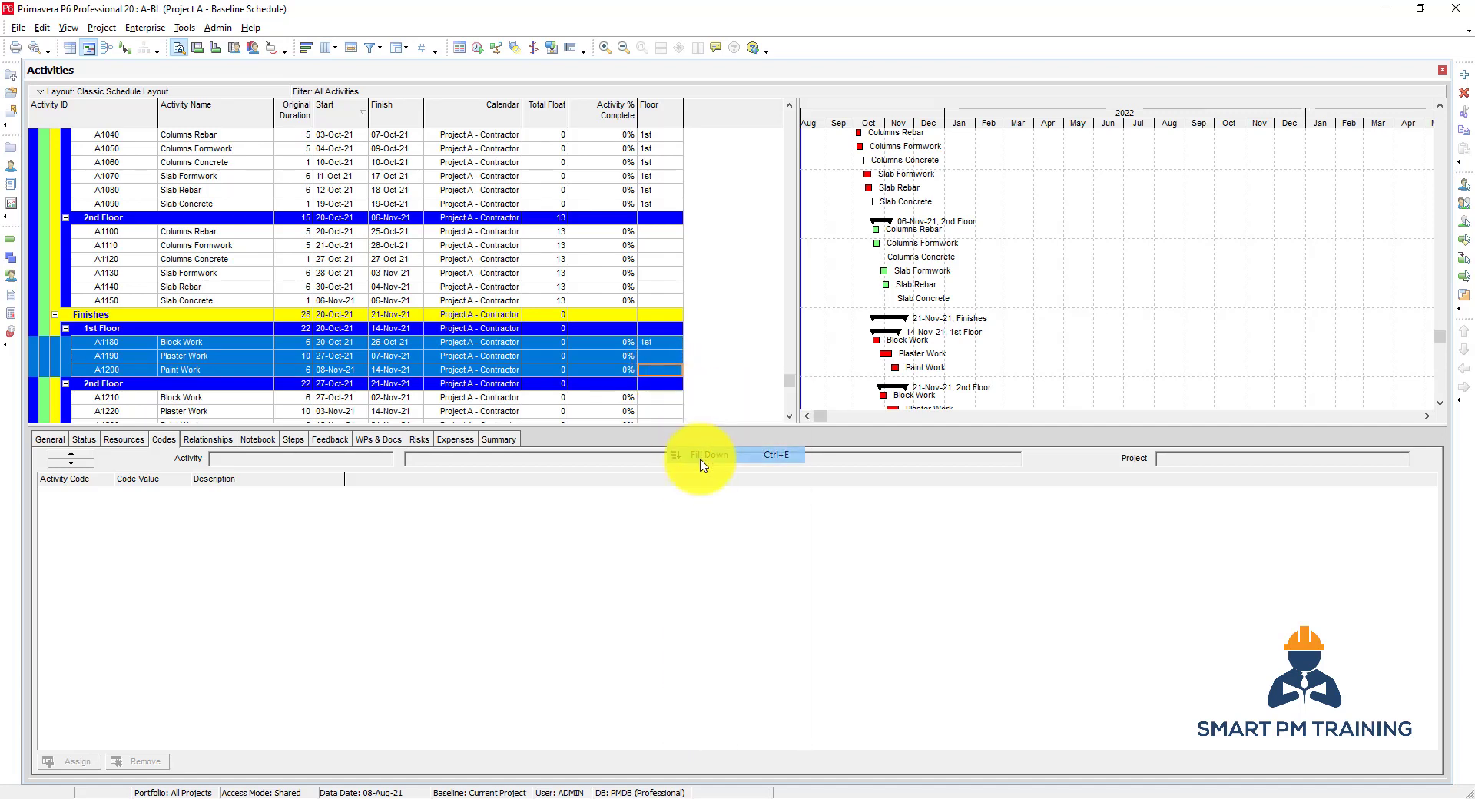
Review the Floor values, reselecting A1040–A1090, then A1090 together with Block Work A1180.
{"action": "left_click", "coordinate": [662, 347]}
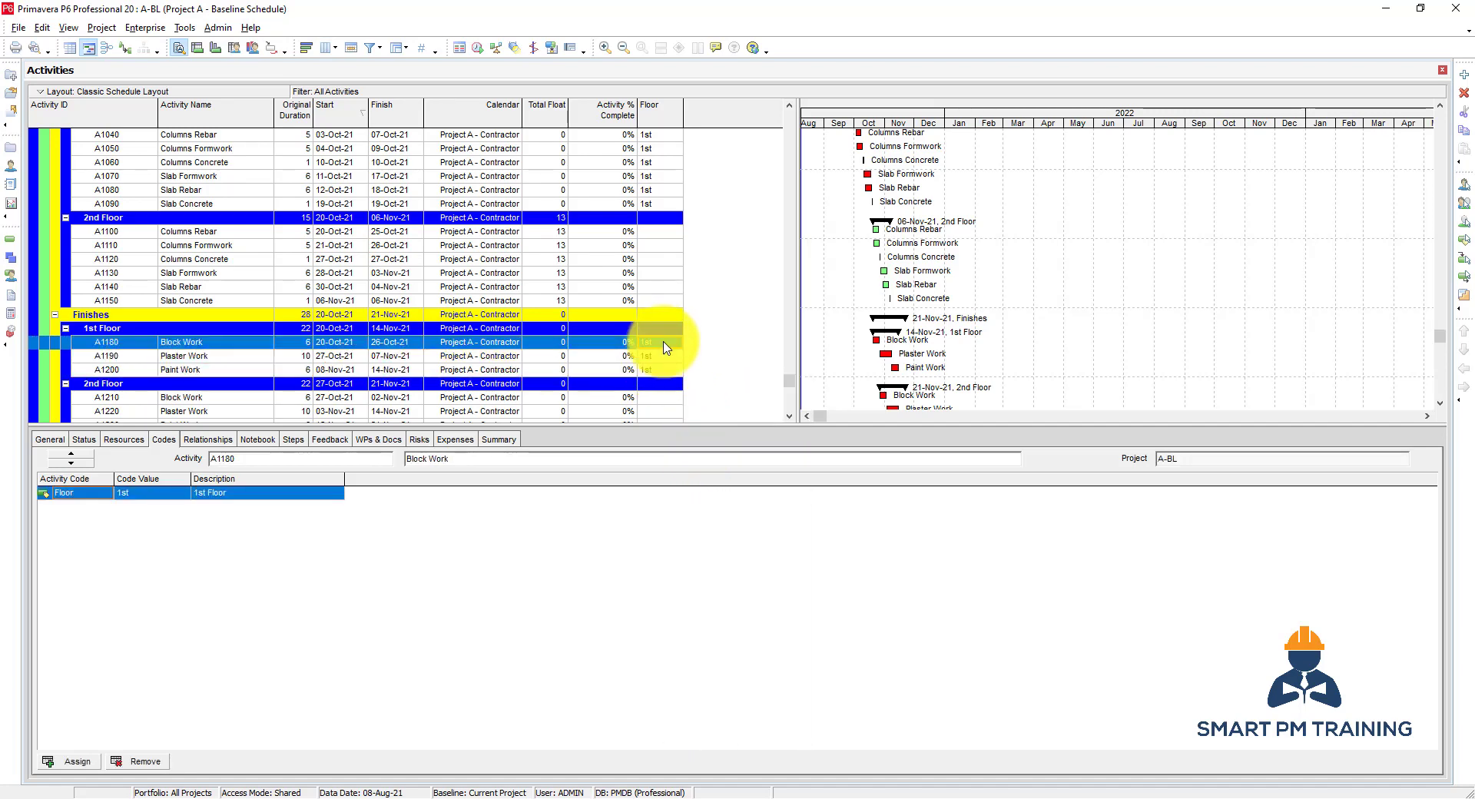
{"action": "scroll", "coordinate": [663, 323], "scroll_direction": "up", "scroll_amount": 4}
{"action": "left_click", "coordinate": [650, 191]}
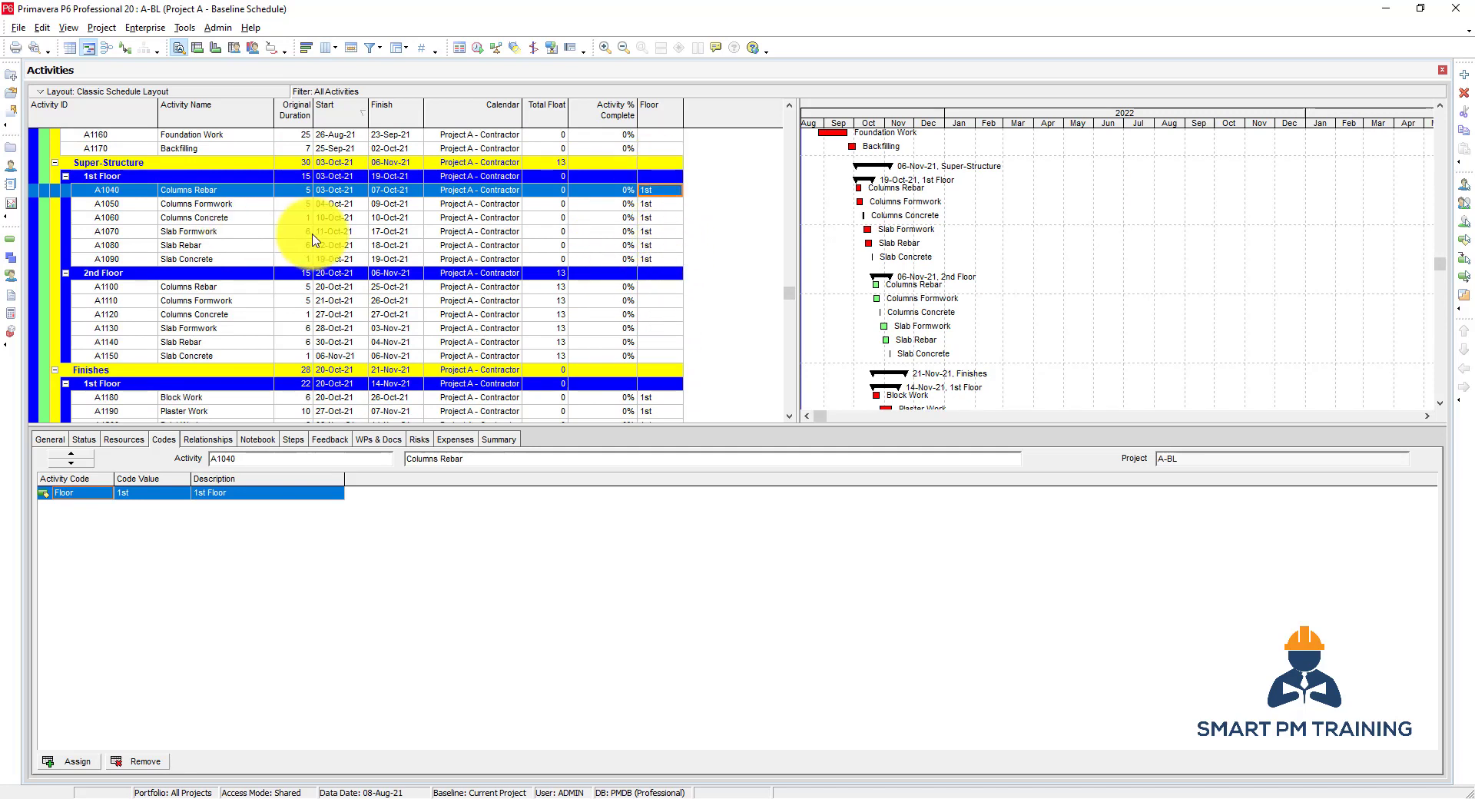
{"action": "left_click", "coordinate": [655, 261], "text": "shift"}
{"action": "scroll", "coordinate": [617, 362], "scroll_direction": "down", "scroll_amount": 1}
{"action": "scroll", "coordinate": [657, 346], "scroll_direction": "down", "scroll_amount": 1}
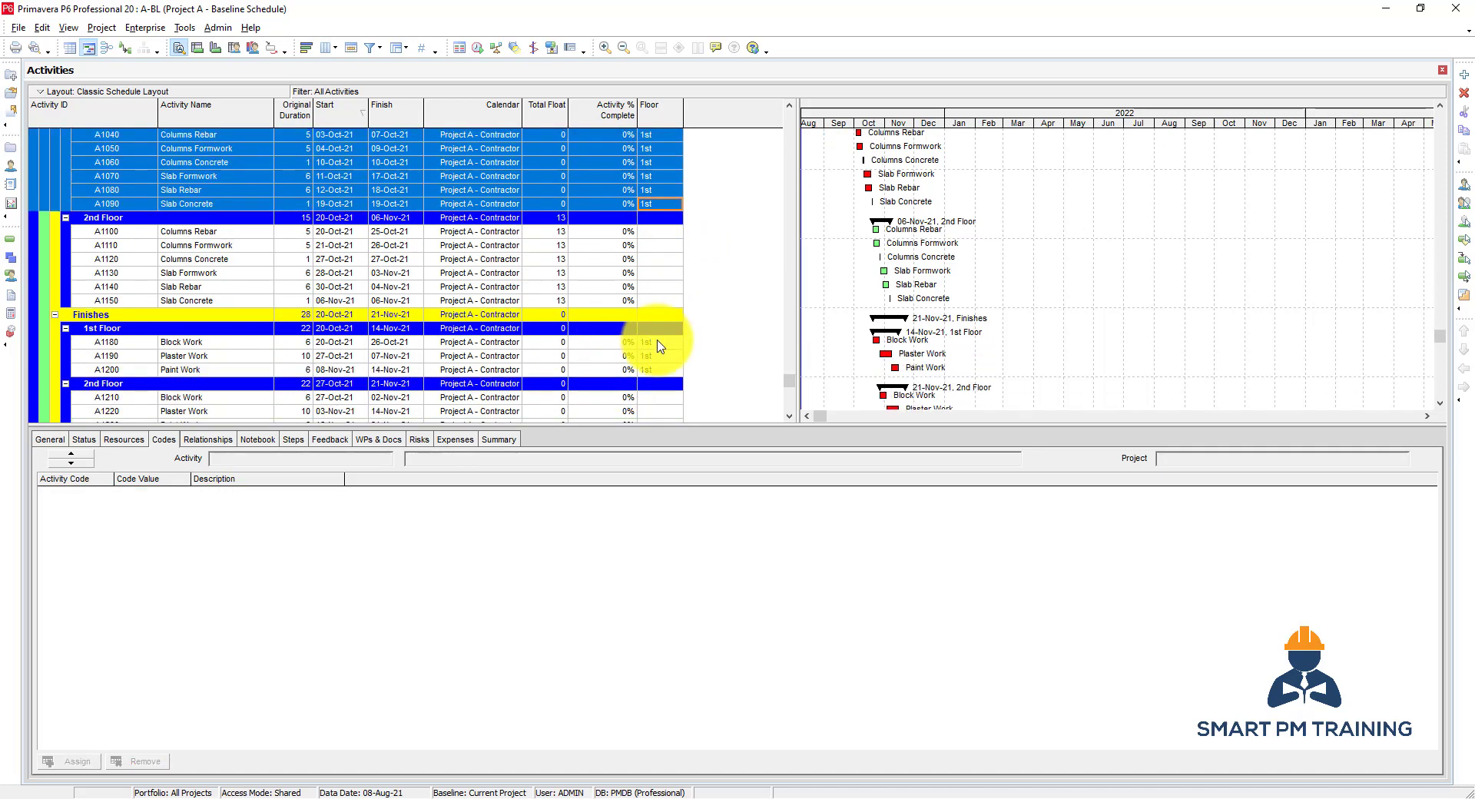
{"action": "left_click", "coordinate": [659, 345], "text": "shift"}
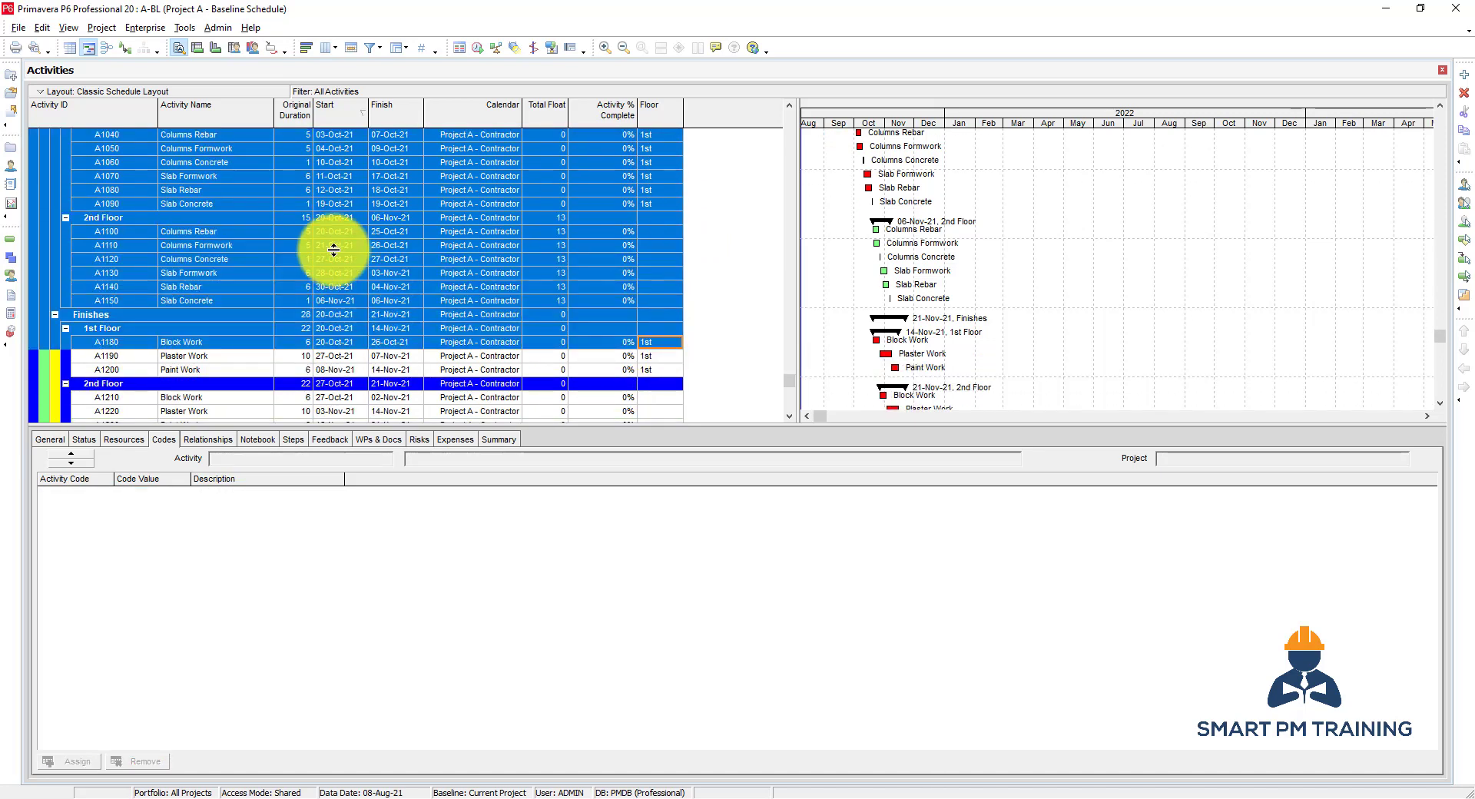
{"action": "left_click", "coordinate": [651, 264]}
{"action": "left_click", "coordinate": [650, 208]}
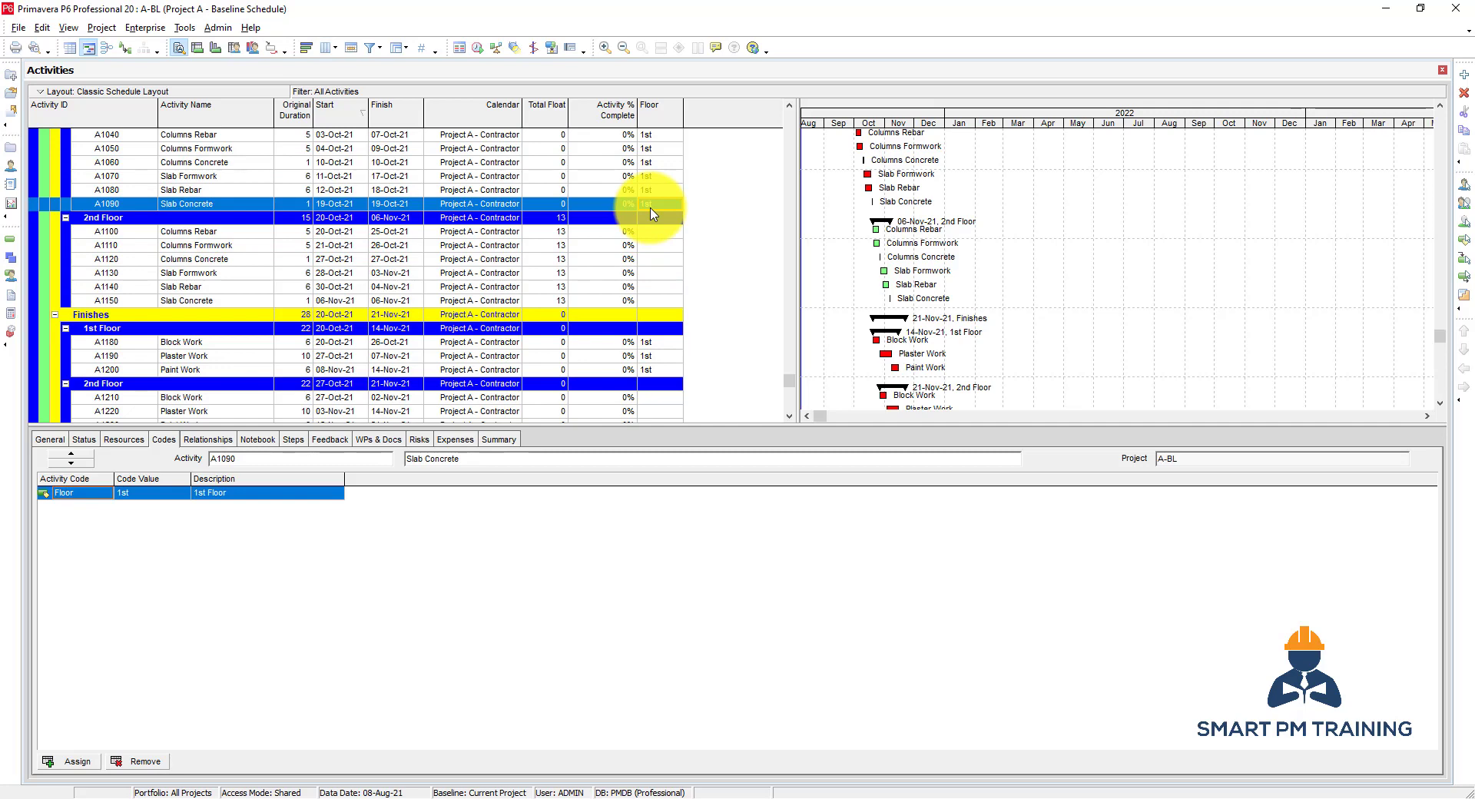
{"action": "scroll", "coordinate": [651, 213], "scroll_direction": "down", "scroll_amount": 1}
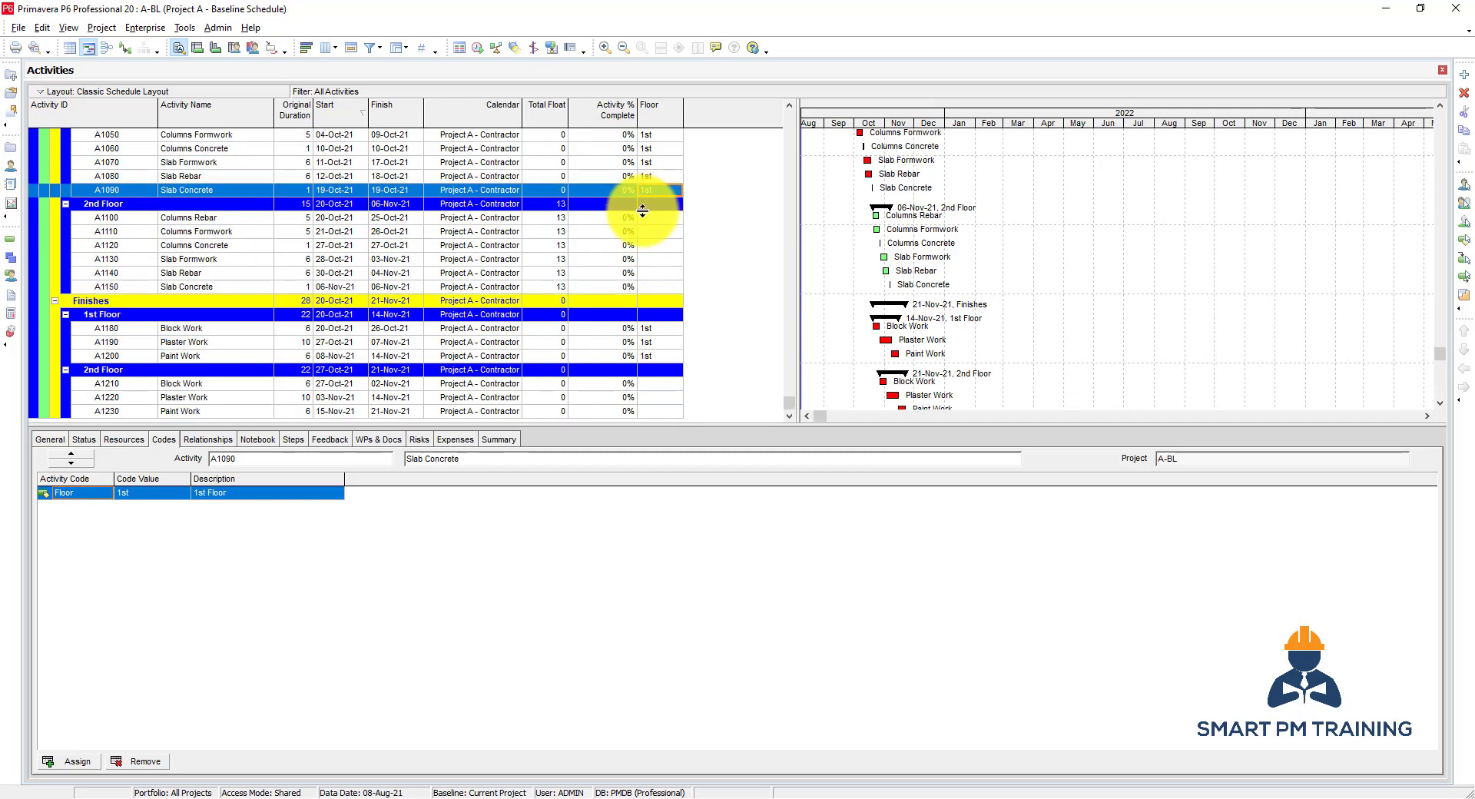
{"action": "left_click", "coordinate": [664, 334], "text": "ctrl"}
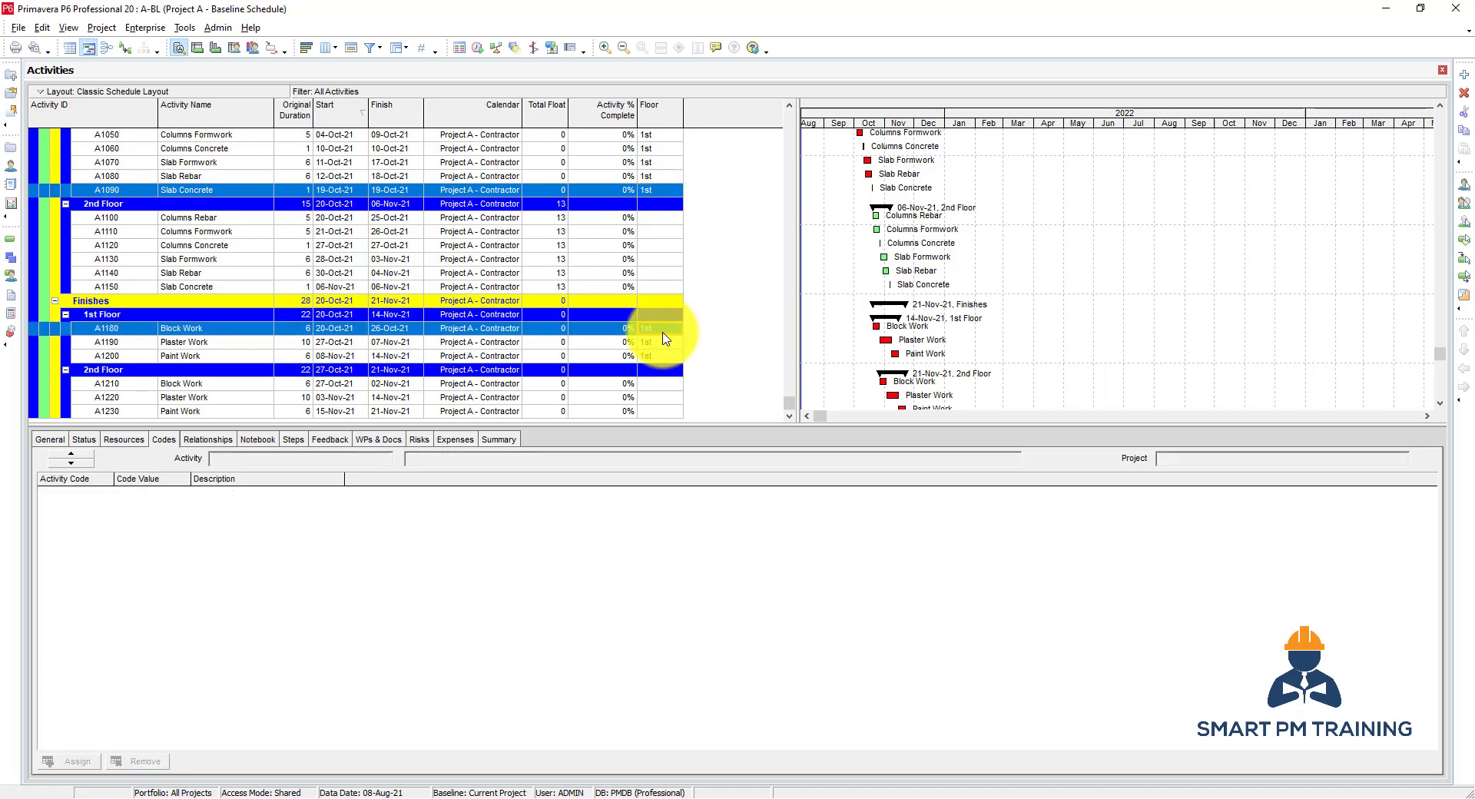
Set A1100 Columns Rebar's Floor to 2nd after switching Select Floor to All Values.
{"action": "left_click", "coordinate": [542, 245]}
{"action": "scroll", "coordinate": [538, 242], "scroll_direction": "up", "scroll_amount": 3}
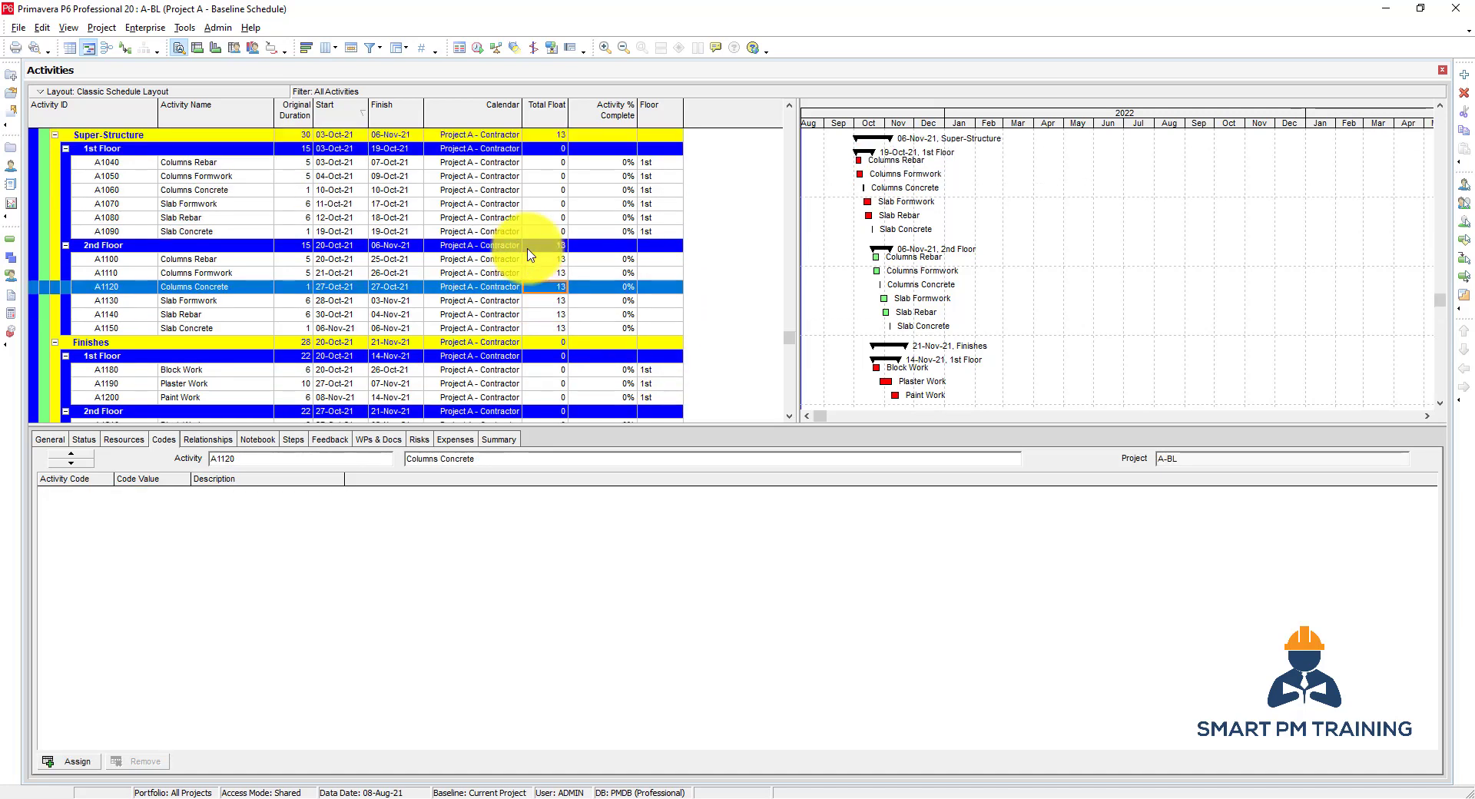
{"action": "left_click", "coordinate": [661, 259]}
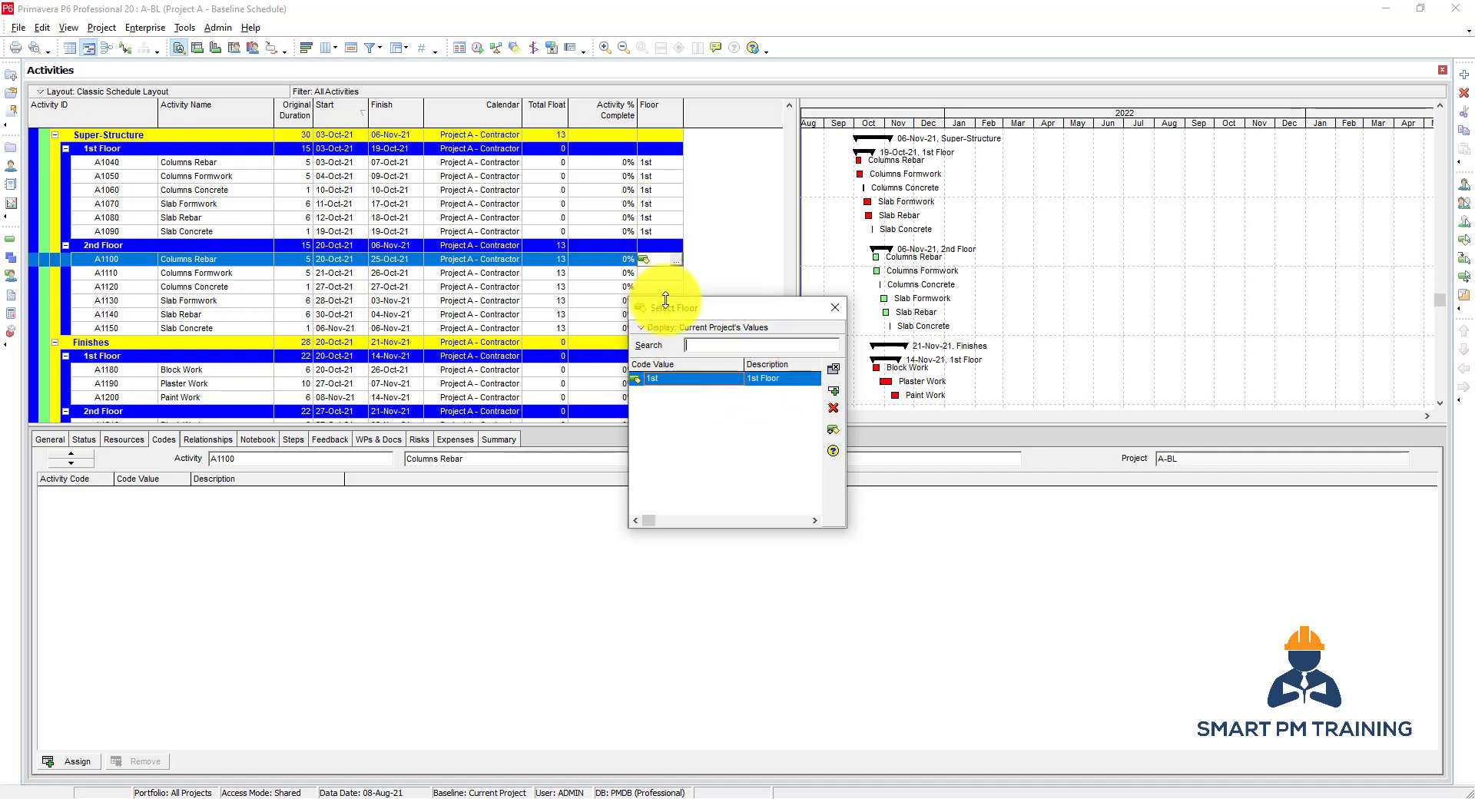
{"action": "left_click", "coordinate": [684, 328]}
{"action": "mouse_move", "coordinate": [672, 366]}
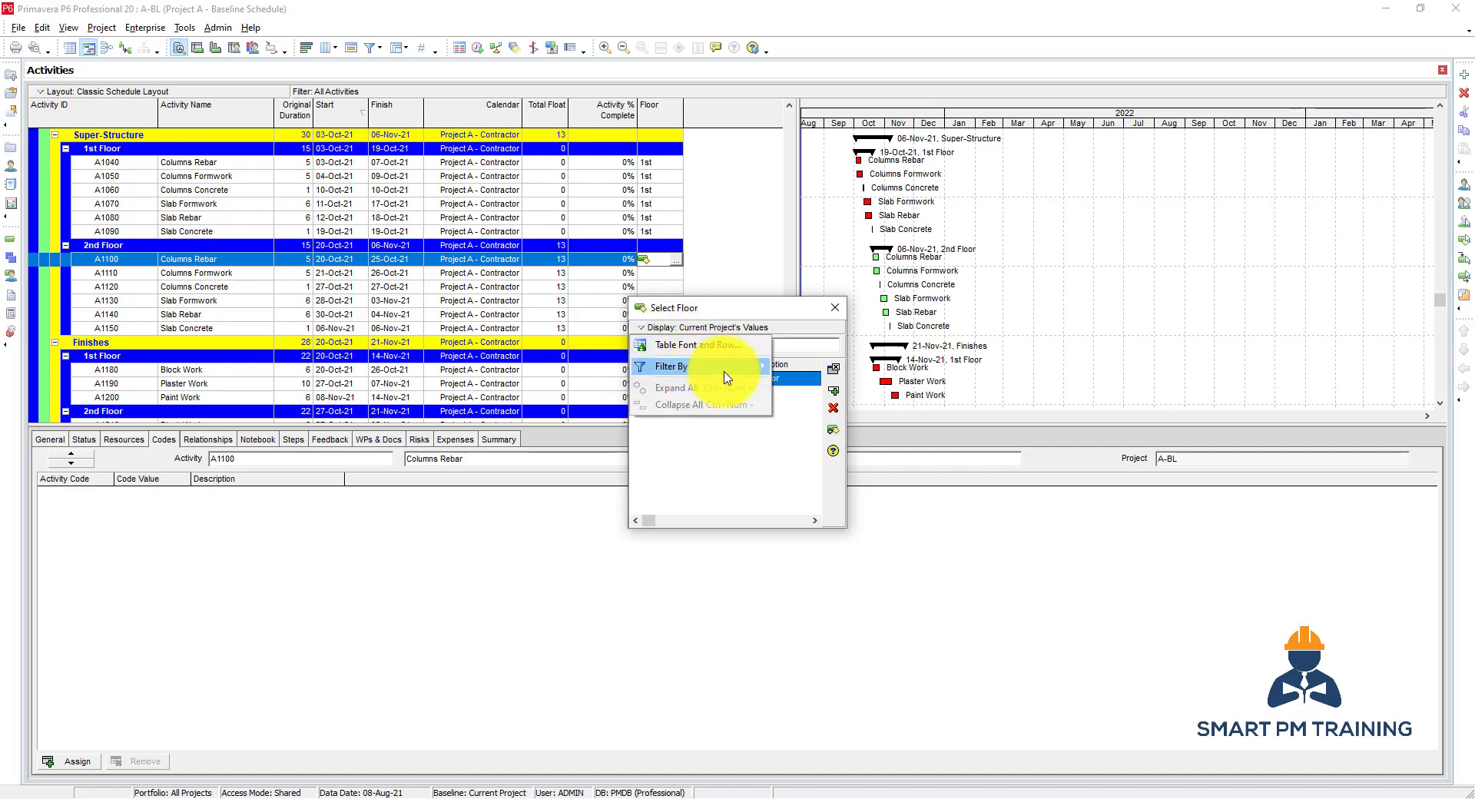
{"action": "left_click", "coordinate": [816, 384]}
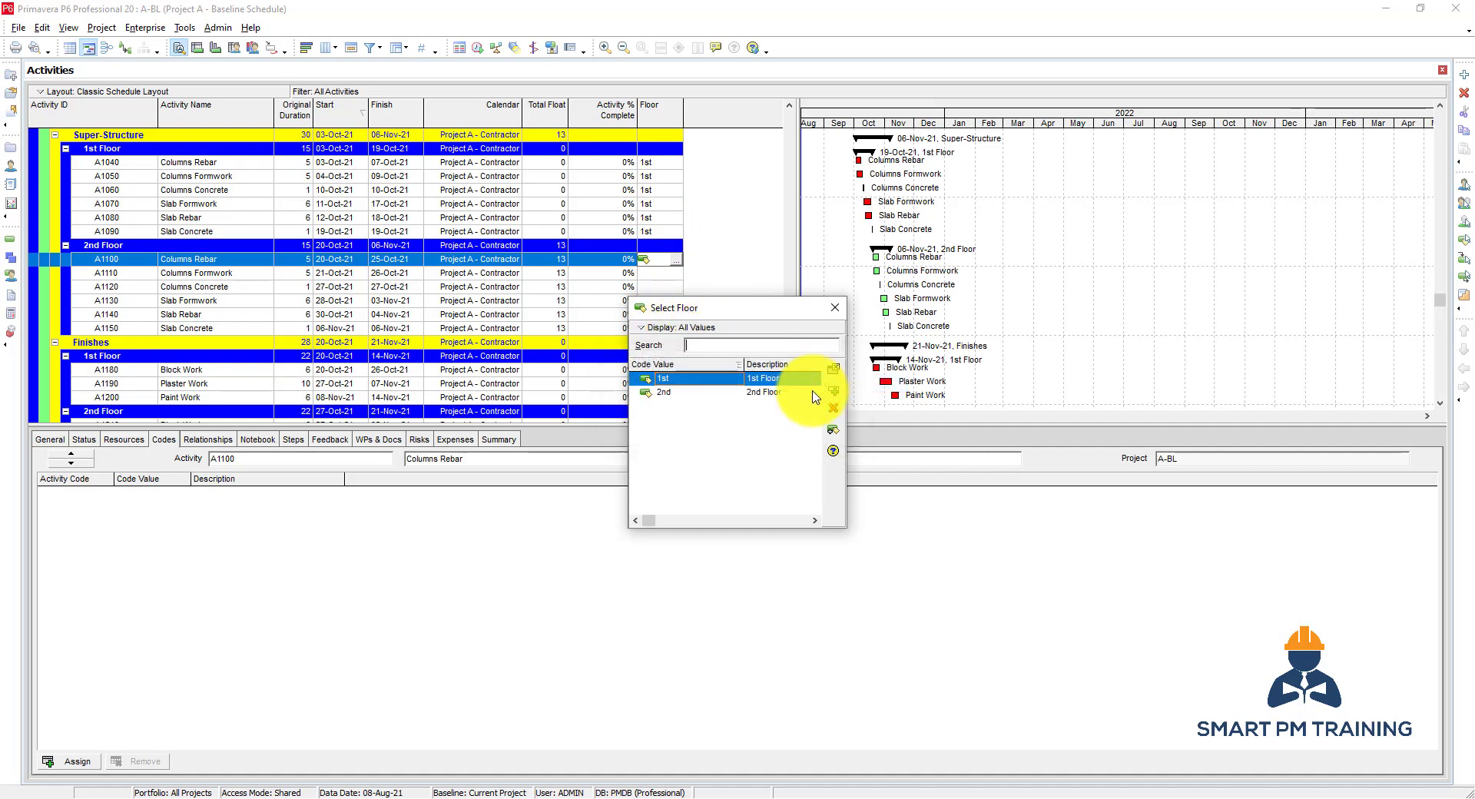
{"action": "left_click", "coordinate": [775, 395]}
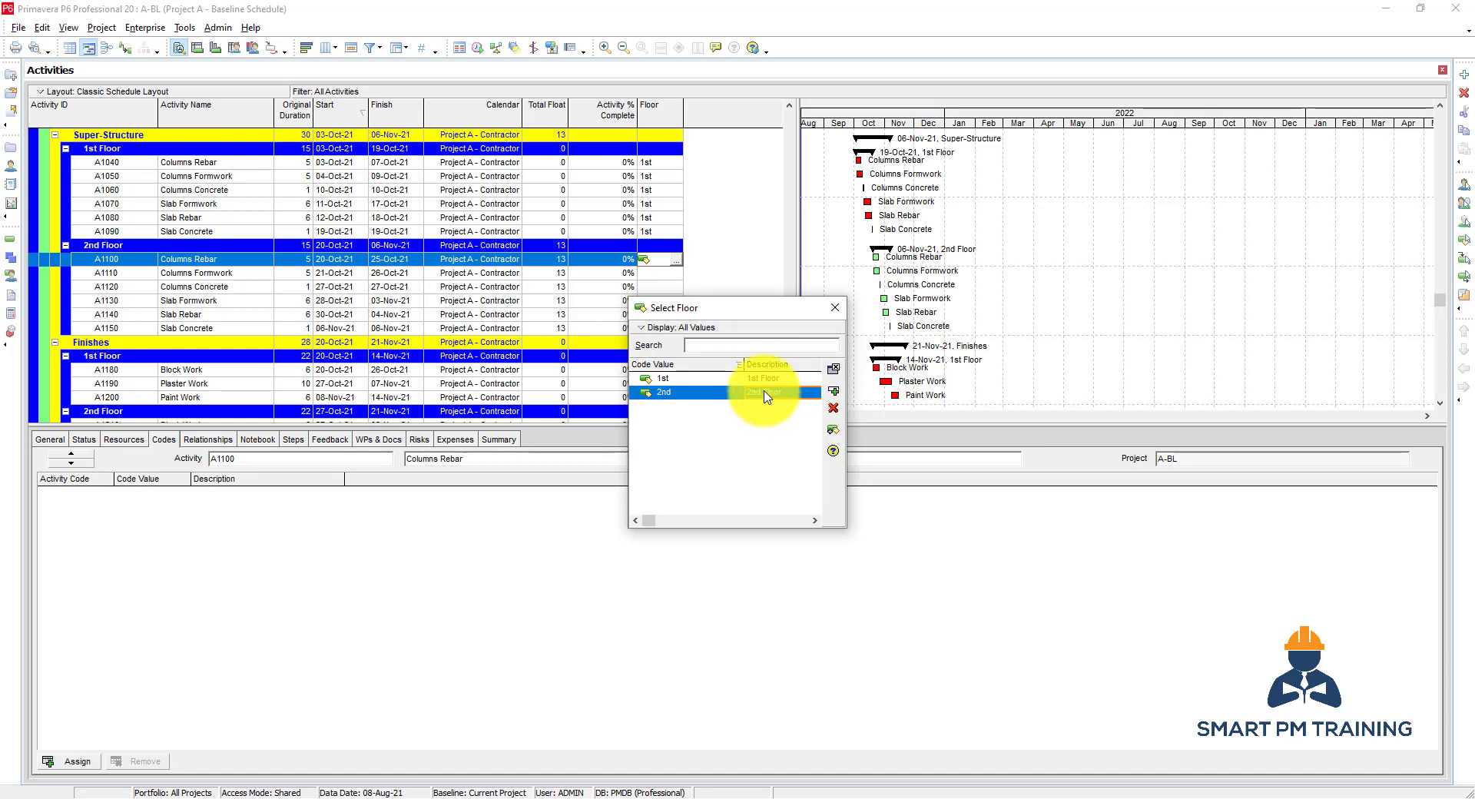
{"action": "double_click", "coordinate": [766, 397]}
Fill Floor 2nd down from A1100 through Slab Concrete A1150.
{"action": "scroll", "coordinate": [576, 236], "scroll_direction": "down", "scroll_amount": 1}
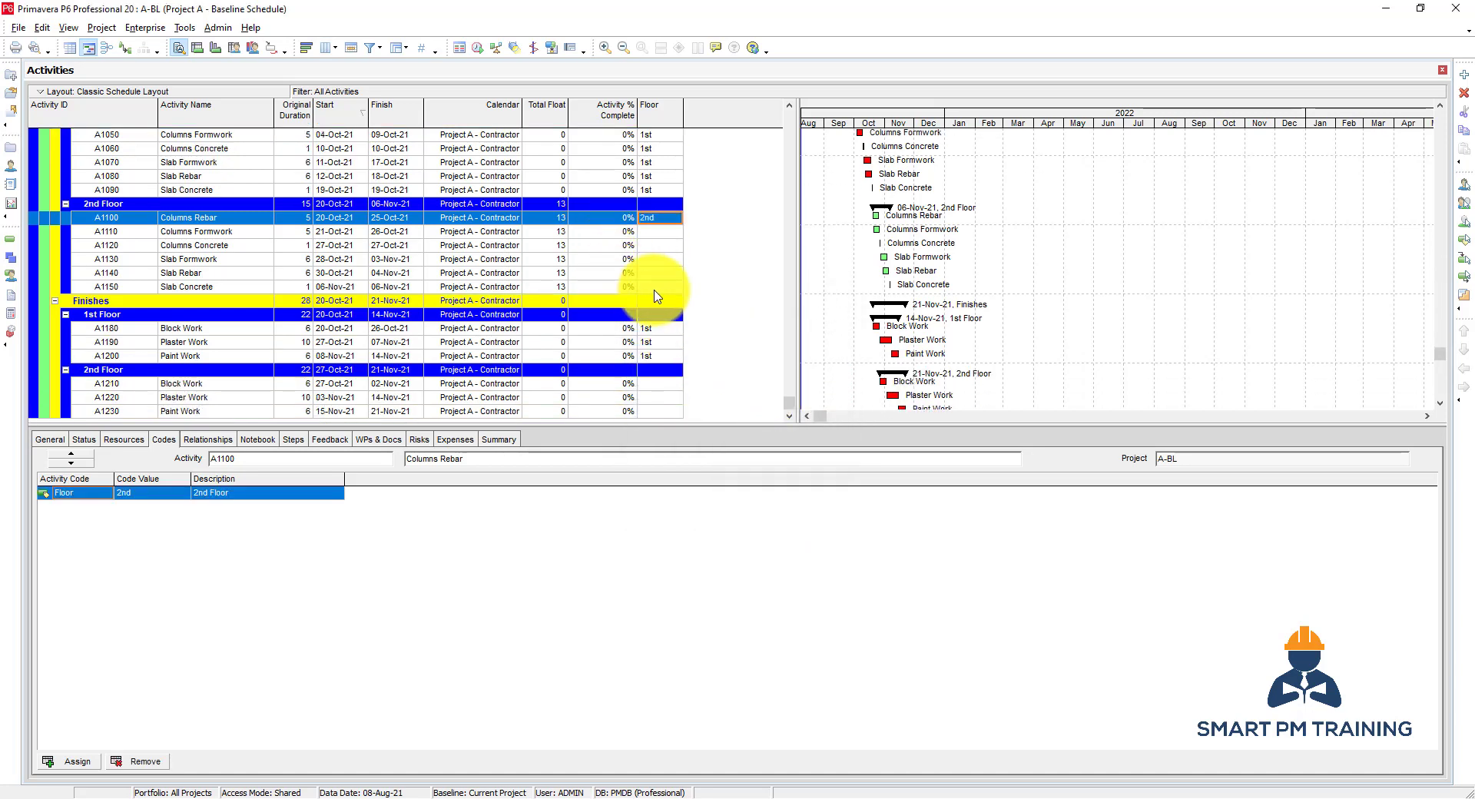
{"action": "left_click", "coordinate": [655, 288], "text": "shift"}
{"action": "right_click", "coordinate": [657, 296]}
{"action": "left_click", "coordinate": [676, 368]}
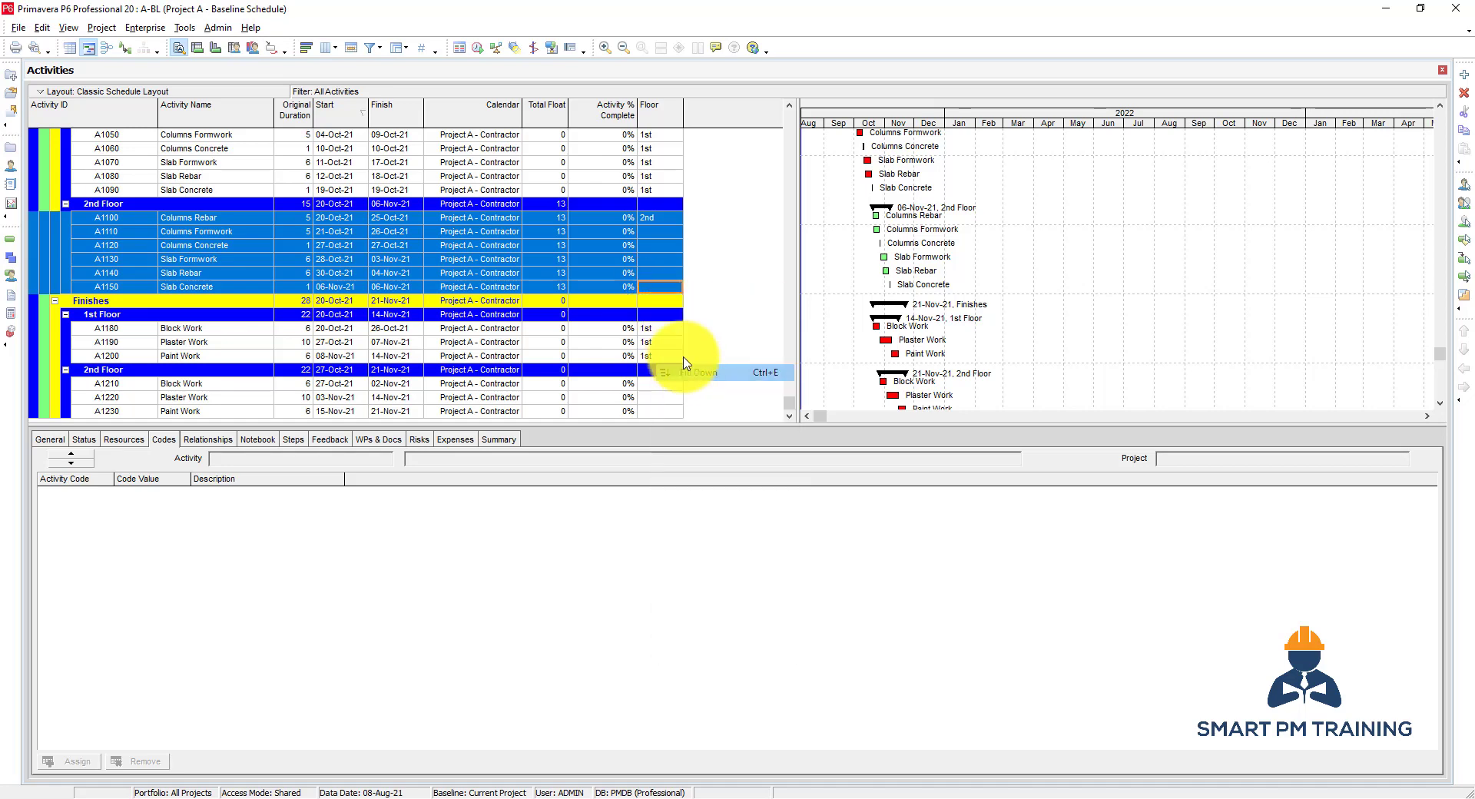
{"action": "left_click", "coordinate": [657, 288]}
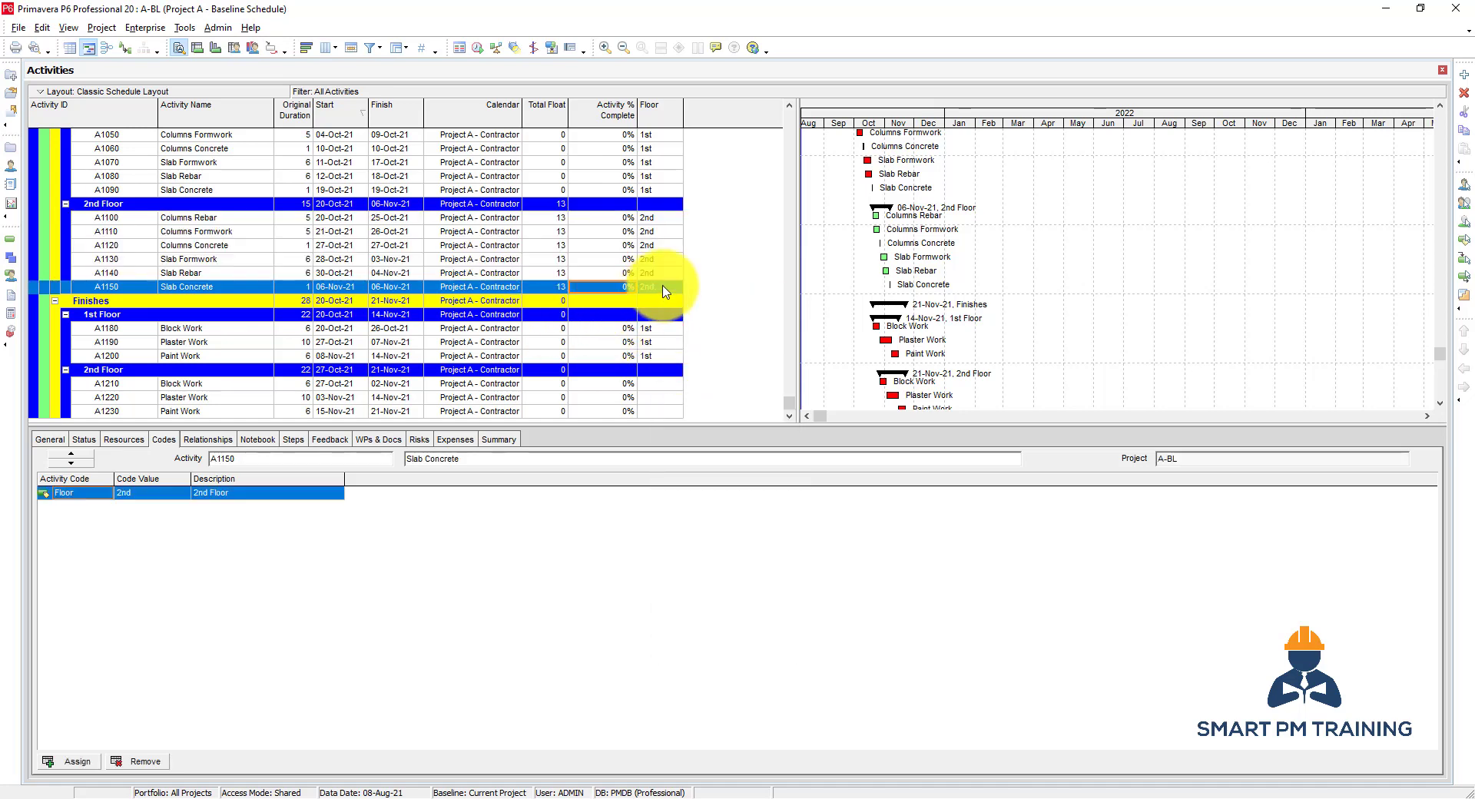
Fill Floor 2nd into Block Work A1210, Plaster Work and Paint Work A1230.
{"action": "right_click", "coordinate": [663, 384]}
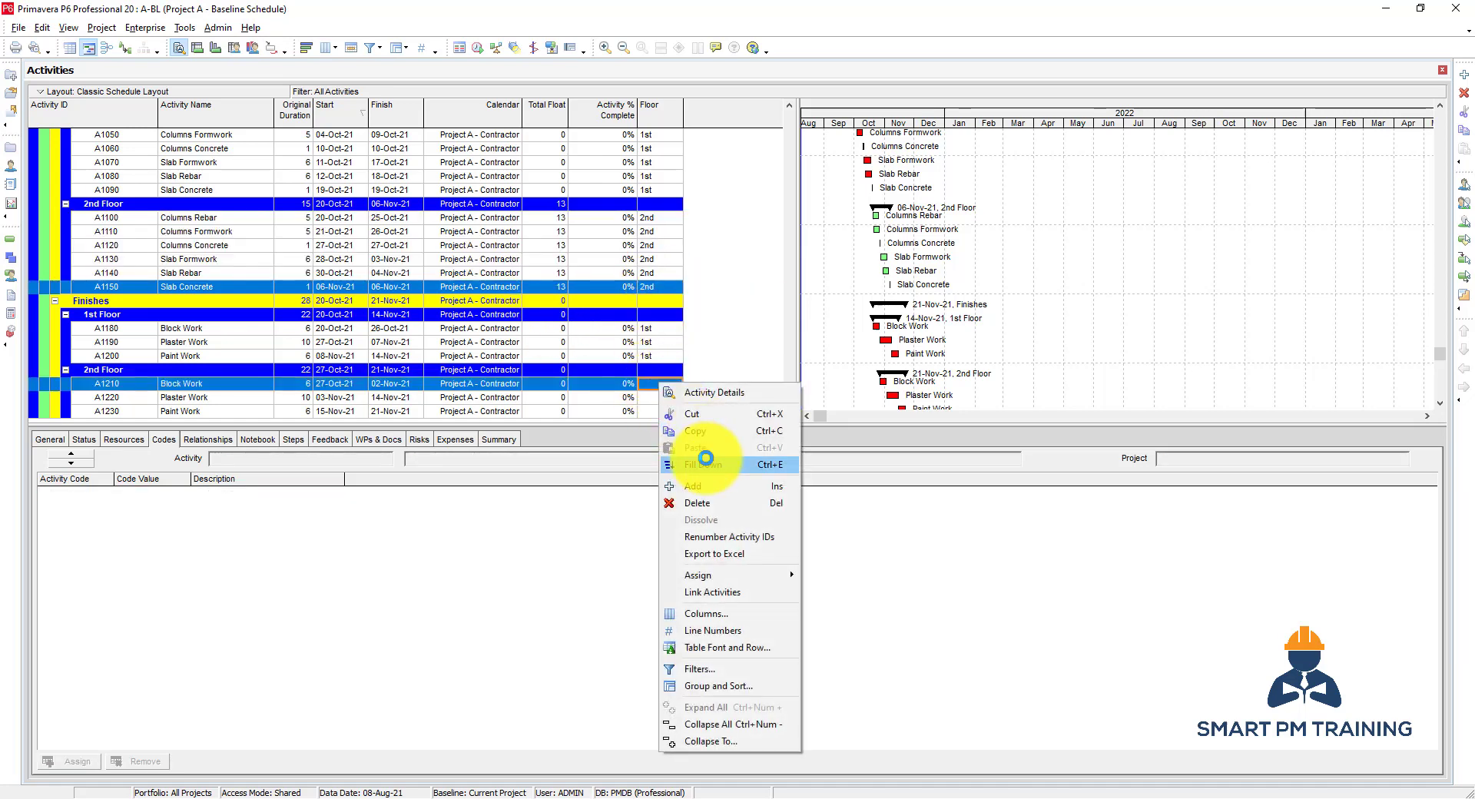
{"action": "left_click", "coordinate": [704, 461]}
{"action": "left_click", "coordinate": [665, 413], "text": "shift"}
{"action": "right_click", "coordinate": [665, 413]}
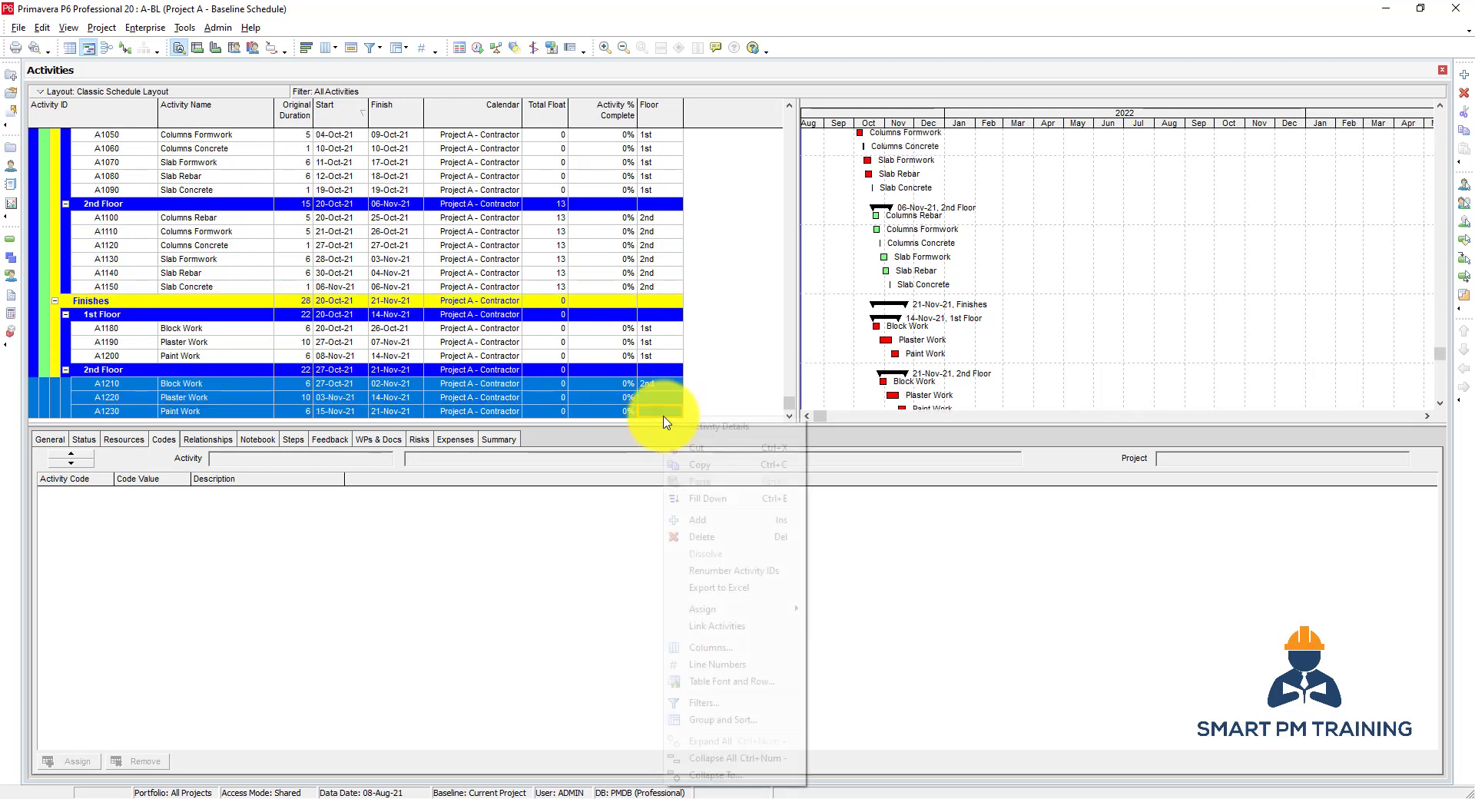
{"action": "left_click", "coordinate": [680, 496]}
{"action": "scroll", "coordinate": [318, 312], "scroll_direction": "up", "scroll_amount": 5}
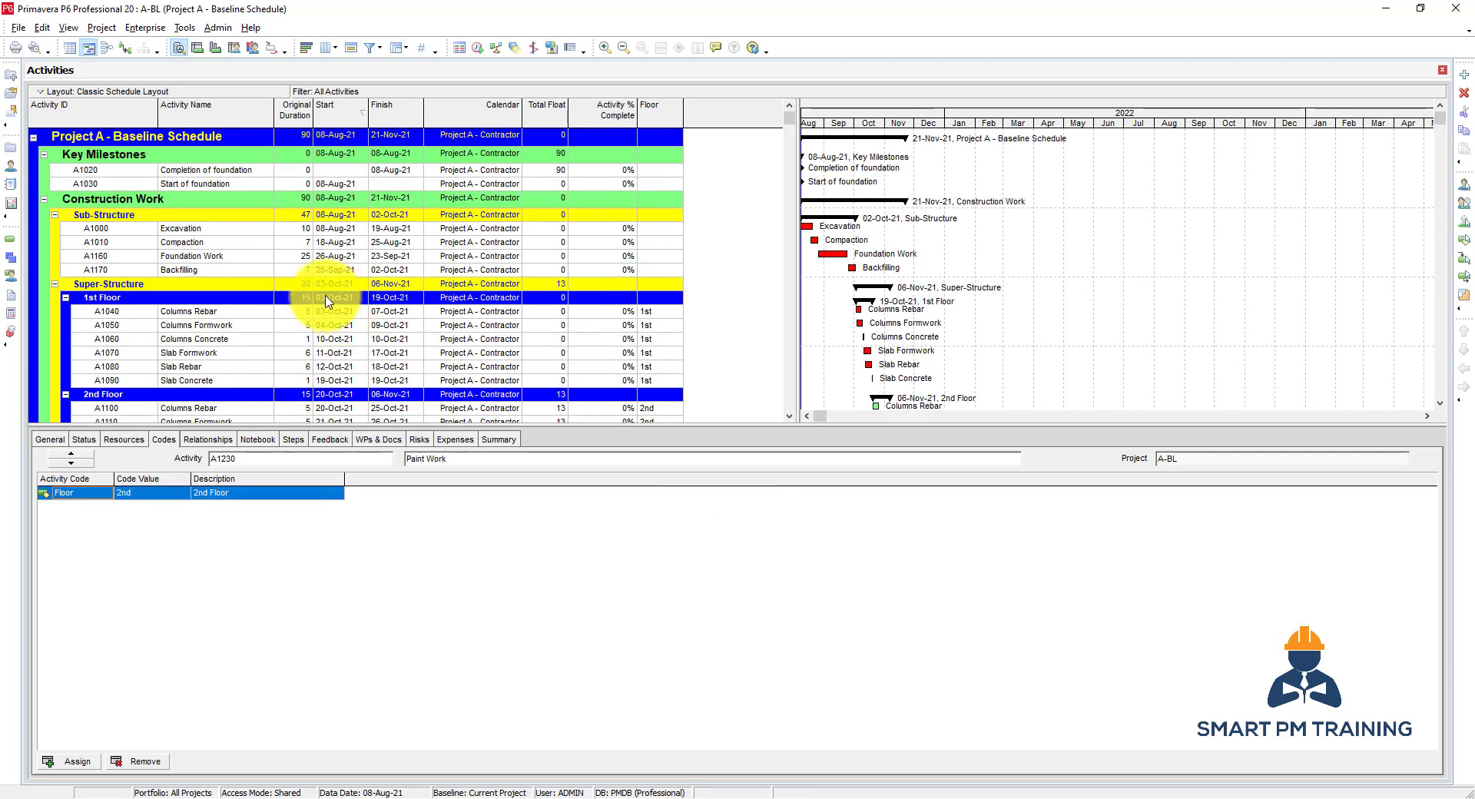
{"action": "left_click", "coordinate": [238, 340]}
{"action": "scroll", "coordinate": [239, 338], "scroll_direction": "down", "scroll_amount": 2}
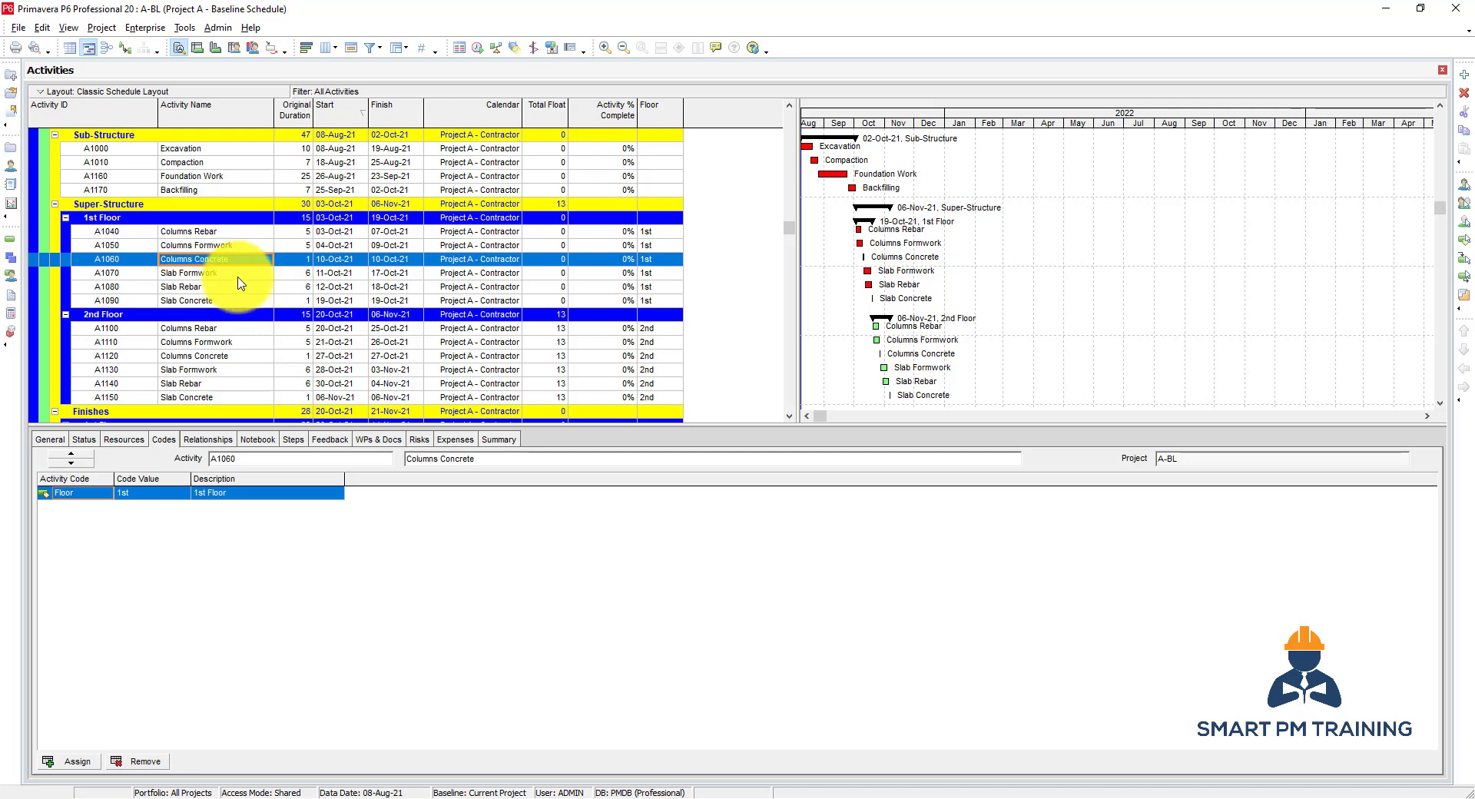
{"action": "scroll", "coordinate": [241, 283], "scroll_direction": "down", "scroll_amount": 2}
{"action": "scroll", "coordinate": [241, 282], "scroll_direction": "down", "scroll_amount": 1}
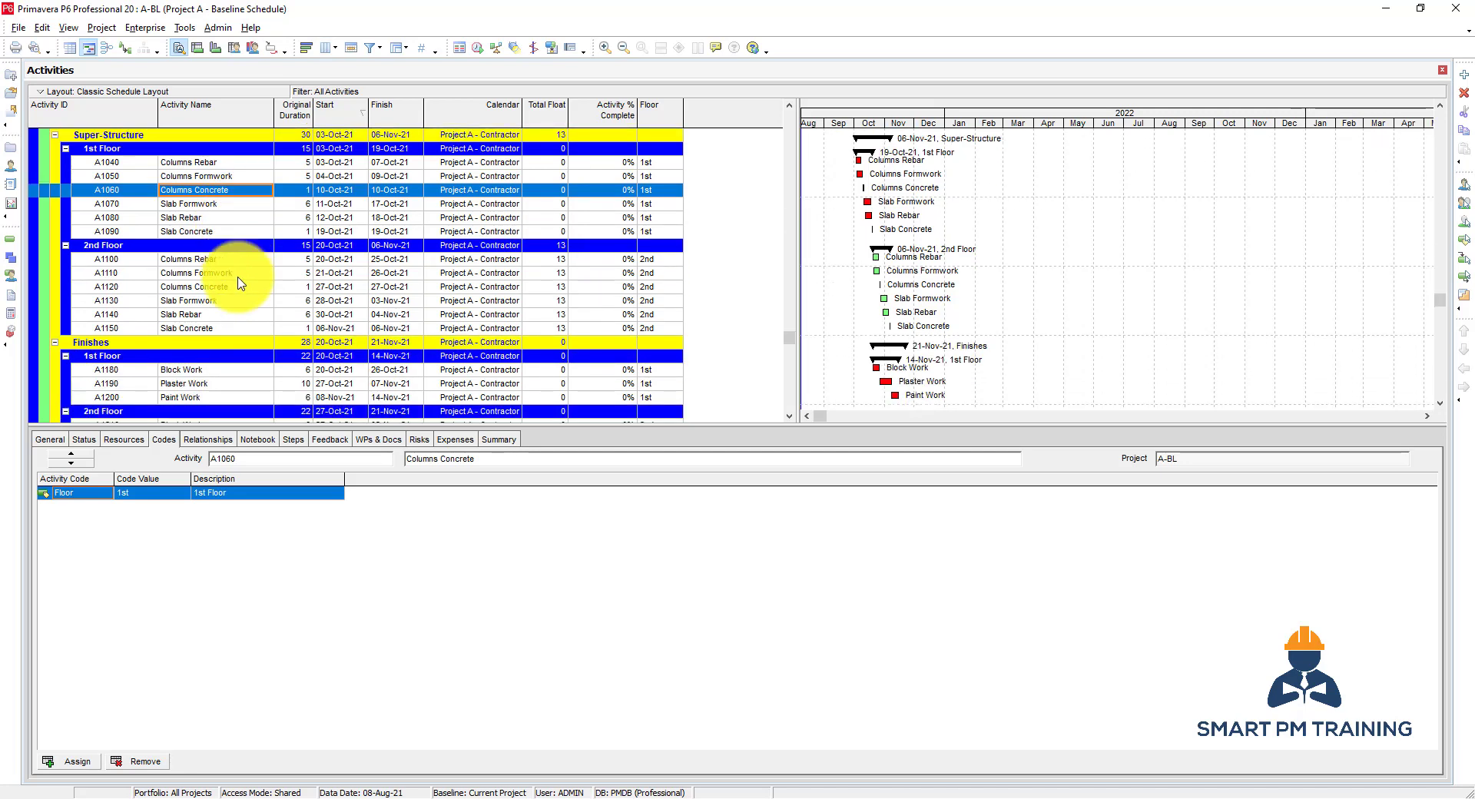